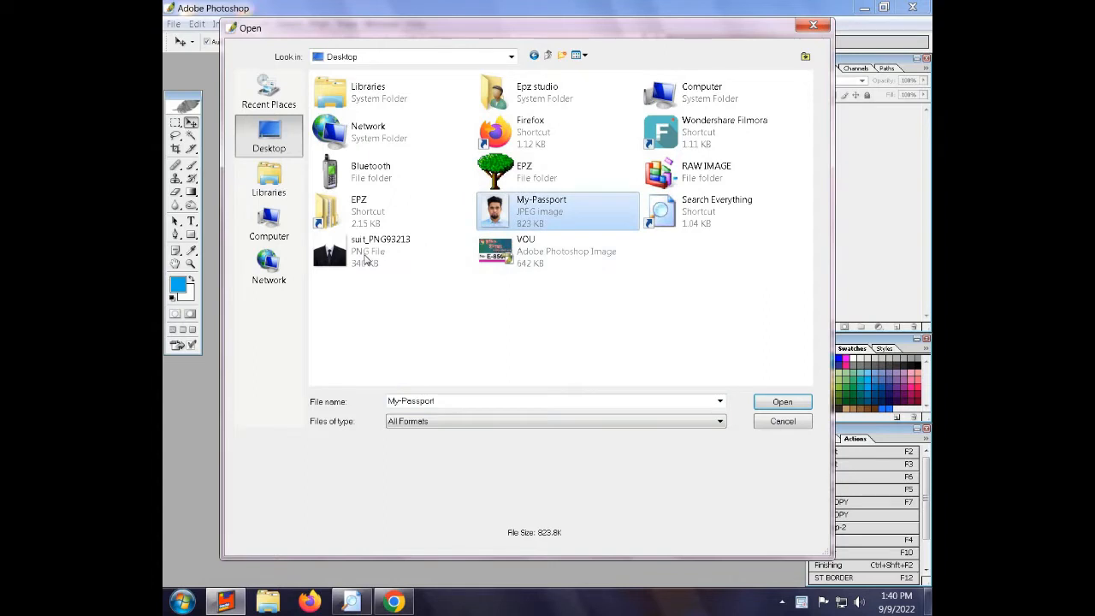
- Open My-Passport.jpg together with suit_PNG93213.png and maximize the passport photo's document window
{"action": "left_click", "coordinate": [366, 261], "text": "ctrl"}
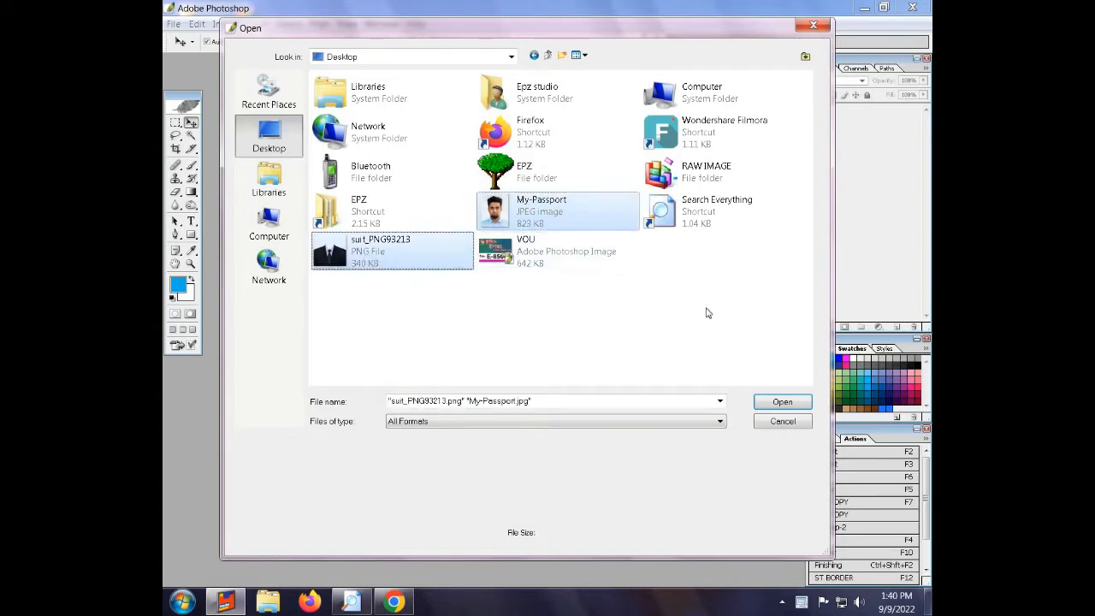
{"action": "left_click", "coordinate": [782, 403]}
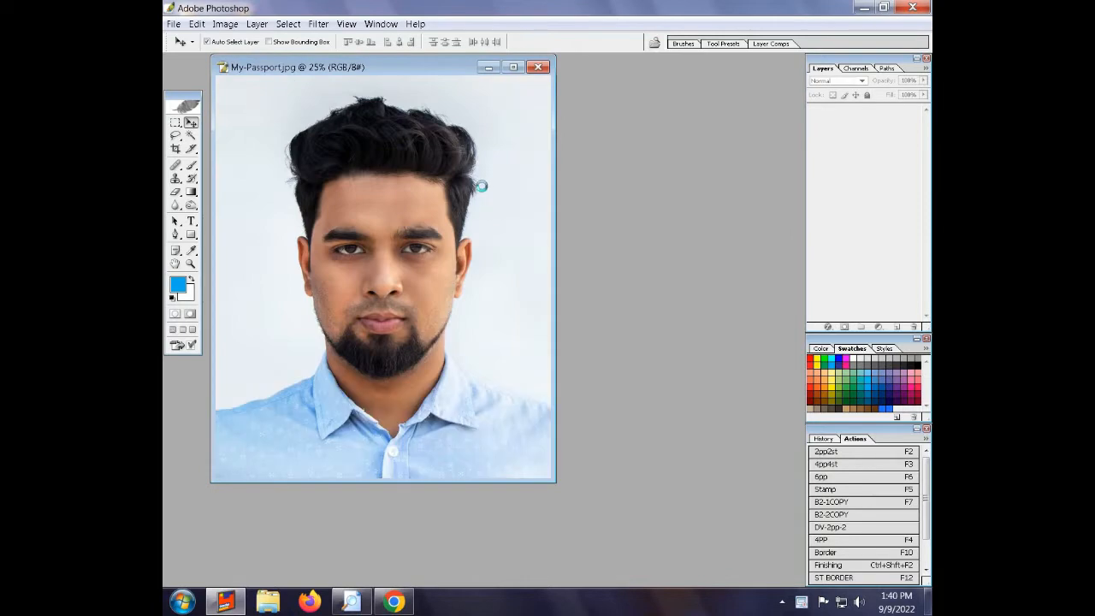
{"action": "left_click_drag", "start_coordinate": [501, 72], "coordinate": [622, 161]}
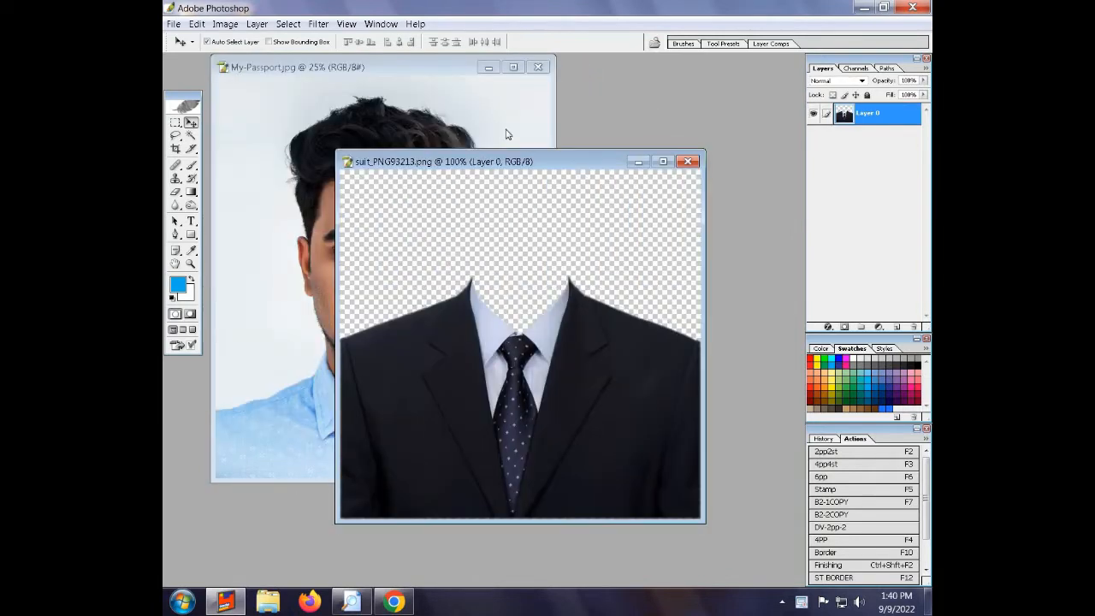
{"action": "left_click", "coordinate": [502, 126]}
{"action": "left_click_drag", "start_coordinate": [466, 71], "coordinate": [616, 88]}
{"action": "left_click", "coordinate": [663, 84]}
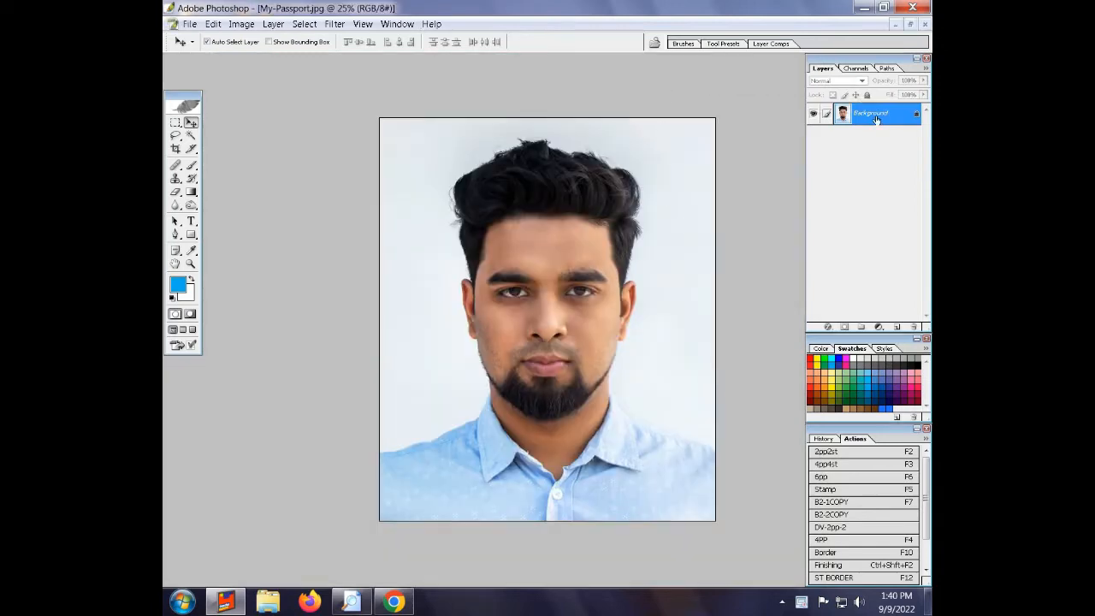
- Duplicate the passport photo's Background layer and open the Extract filter on the copy
{"action": "left_click_drag", "start_coordinate": [893, 121], "coordinate": [896, 329]}
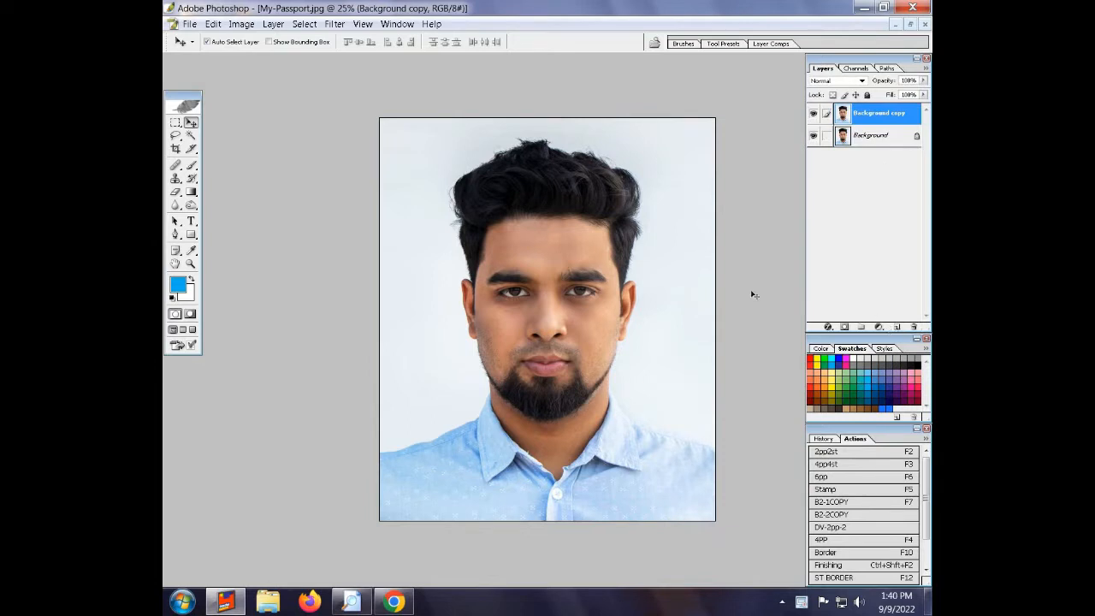
{"action": "left_click", "coordinate": [336, 25]}
{"action": "left_click", "coordinate": [354, 59]}
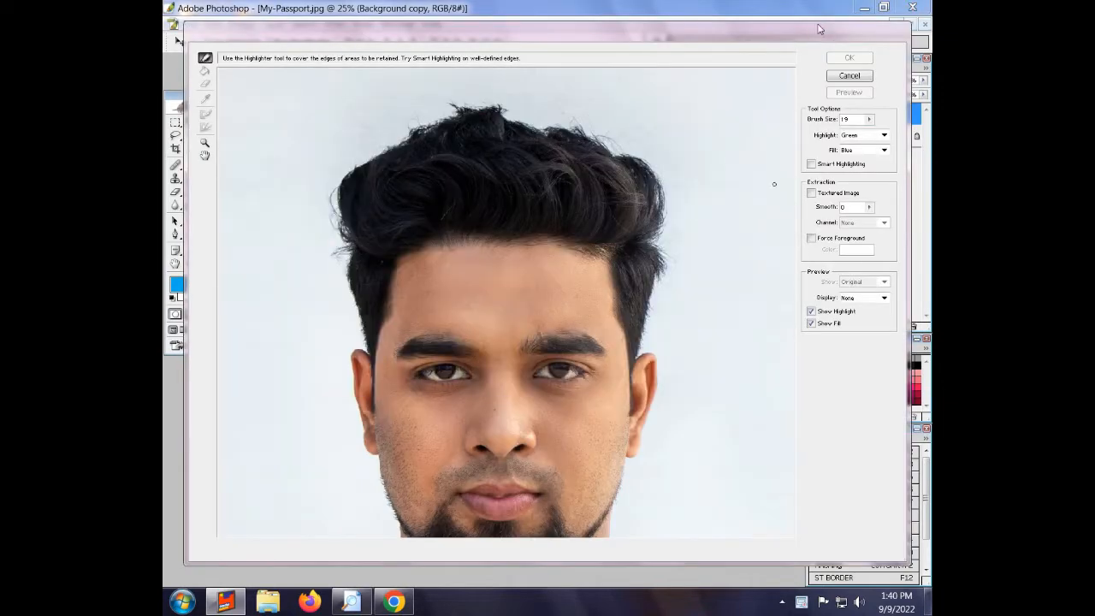
- Highlight the hair outline with a size 78 Edge Highlighter brush, continuing from both ears out to the image's side edges
{"action": "left_click", "coordinate": [869, 119]}
{"action": "left_click_drag", "start_coordinate": [843, 135], "coordinate": [845, 134]}
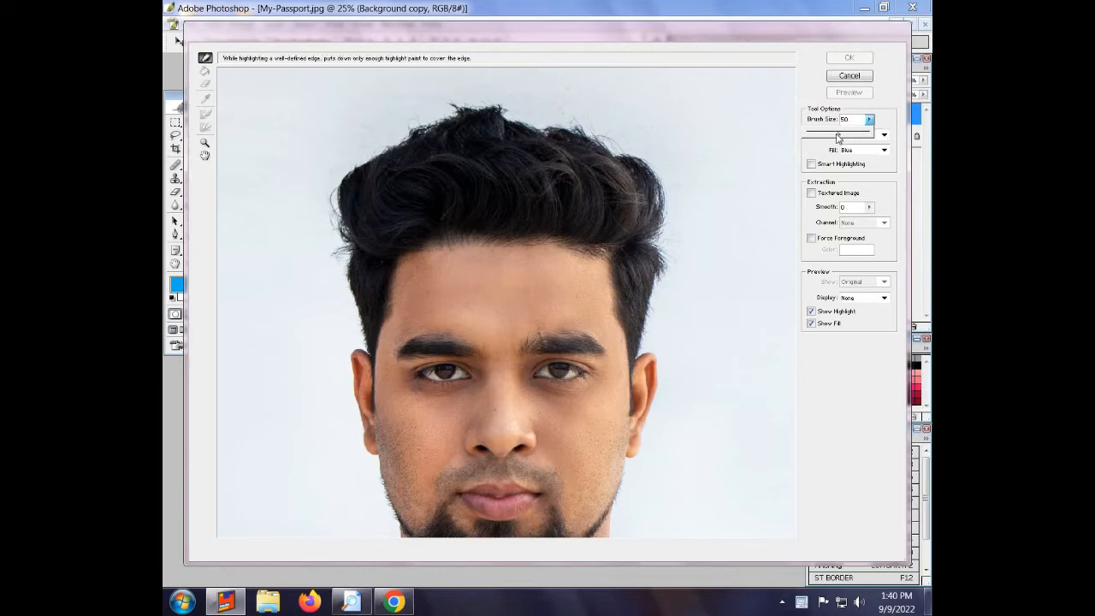
{"action": "left_click_drag", "start_coordinate": [843, 135], "coordinate": [848, 136]}
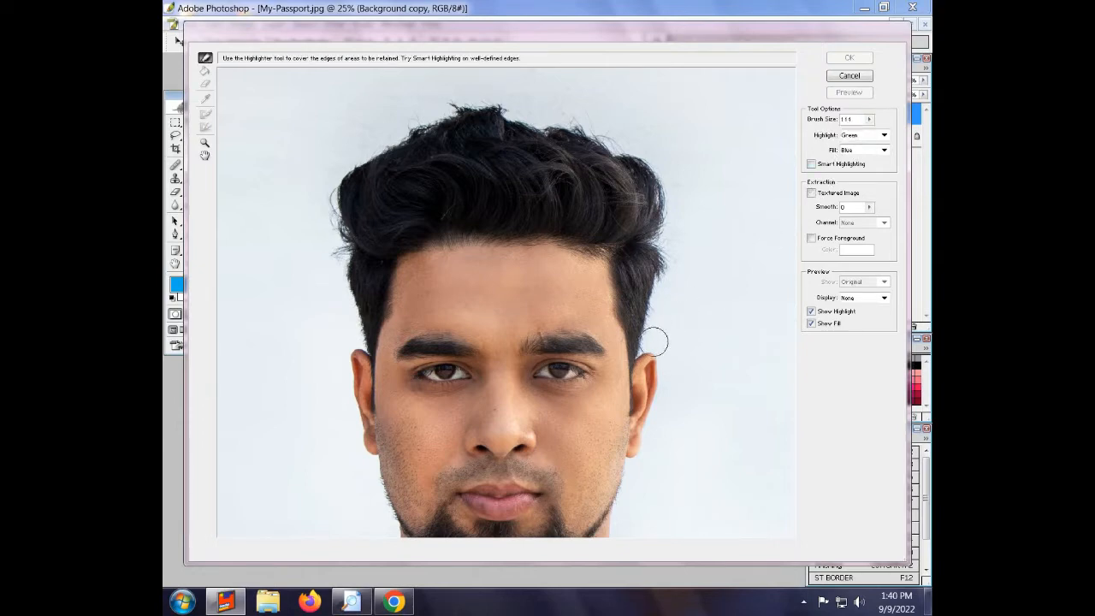
{"action": "key", "text": "bracketleft"}
{"action": "key", "text": "bracketleft"}
{"action": "key", "text": "bracketleft"}
{"action": "key", "text": "bracketleft"}
{"action": "mouse_move", "coordinate": [661, 341]}
{"action": "left_mouse_down"}
{"action": "mouse_move", "coordinate": [665, 246]}
{"action": "mouse_move", "coordinate": [663, 196]}
{"action": "mouse_move", "coordinate": [640, 157]}
{"action": "mouse_move", "coordinate": [572, 127]}
{"action": "mouse_move", "coordinate": [455, 108]}
{"action": "mouse_move", "coordinate": [372, 152]}
{"action": "mouse_move", "coordinate": [337, 184]}
{"action": "mouse_move", "coordinate": [357, 339]}
{"action": "mouse_move", "coordinate": [332, 336]}
{"action": "mouse_move", "coordinate": [323, 397]}
{"action": "mouse_move", "coordinate": [344, 404]}
{"action": "mouse_move", "coordinate": [221, 503]}
{"action": "left_mouse_up"}
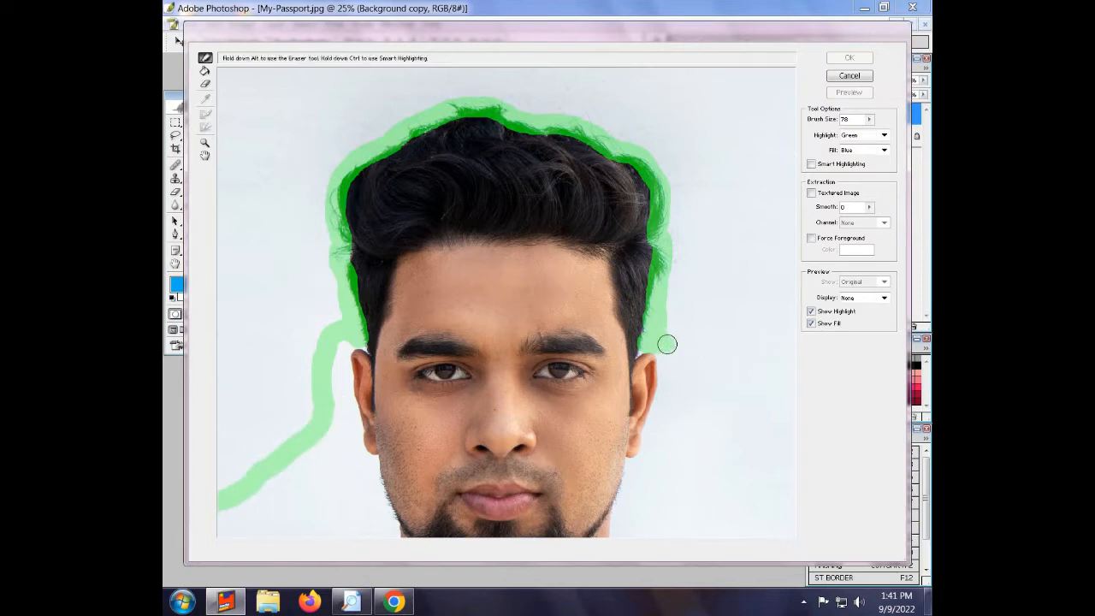
{"action": "left_click_drag", "start_coordinate": [665, 343], "coordinate": [800, 432]}
- Fill the area enclosed by the highlight, including the face and hair, and apply the extraction
{"action": "key", "text": "g"}
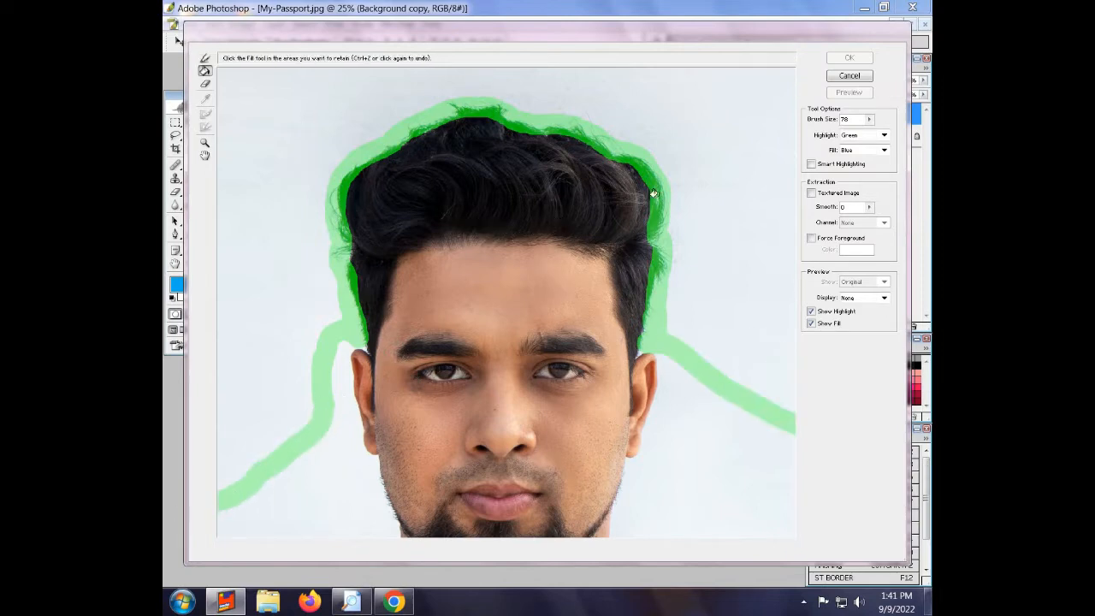
{"action": "left_click", "coordinate": [559, 228]}
{"action": "left_click", "coordinate": [856, 60]}
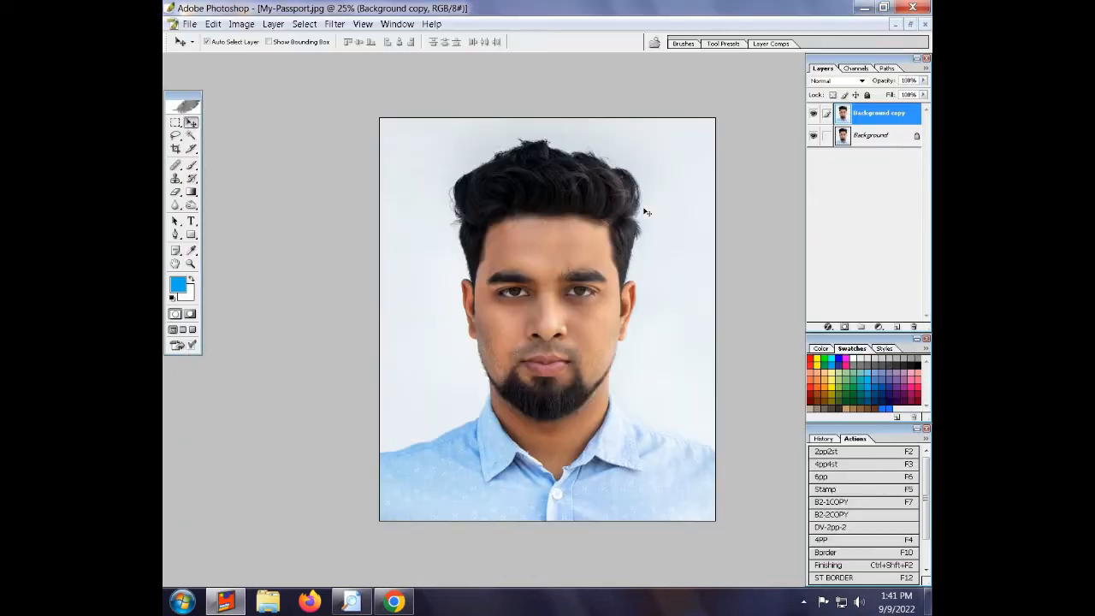
- Fill the Background layer with the blue foreground colour
{"action": "left_click", "coordinate": [895, 138]}
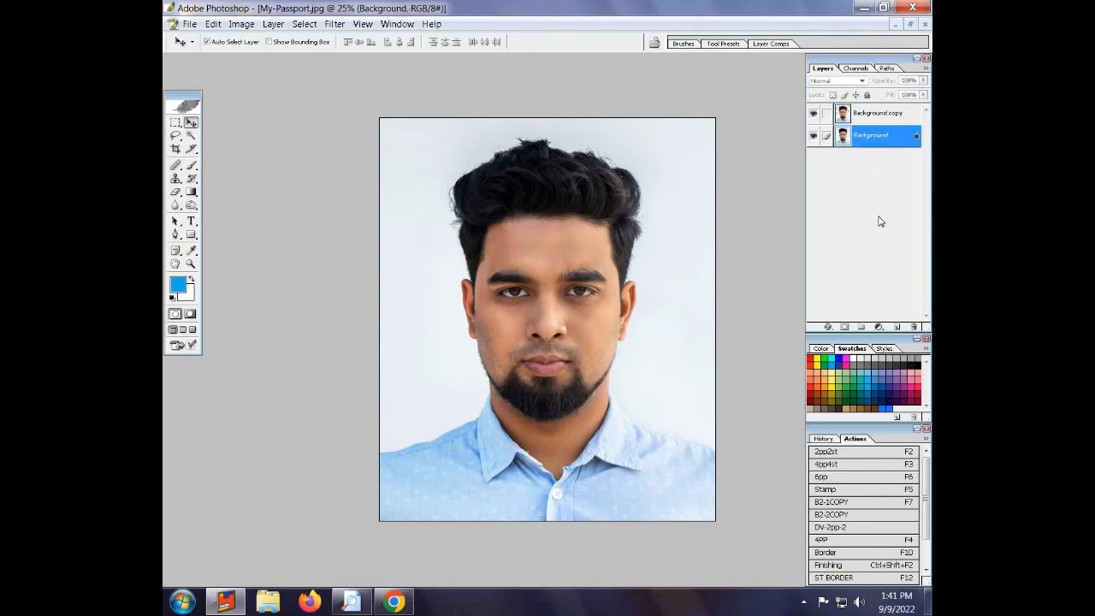
{"action": "key", "text": "ctrl+shift+BackSpace"}
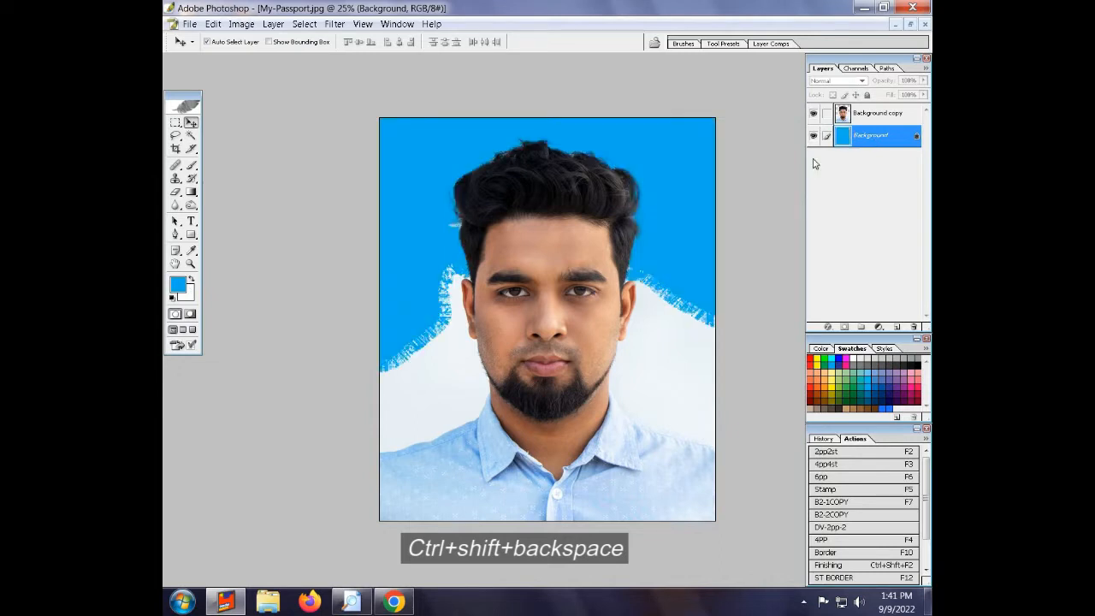
- Start a Pen path on the Background copy layer at the hair's right edge and trace it around that ear to the lobe
{"action": "left_click", "coordinate": [857, 117]}
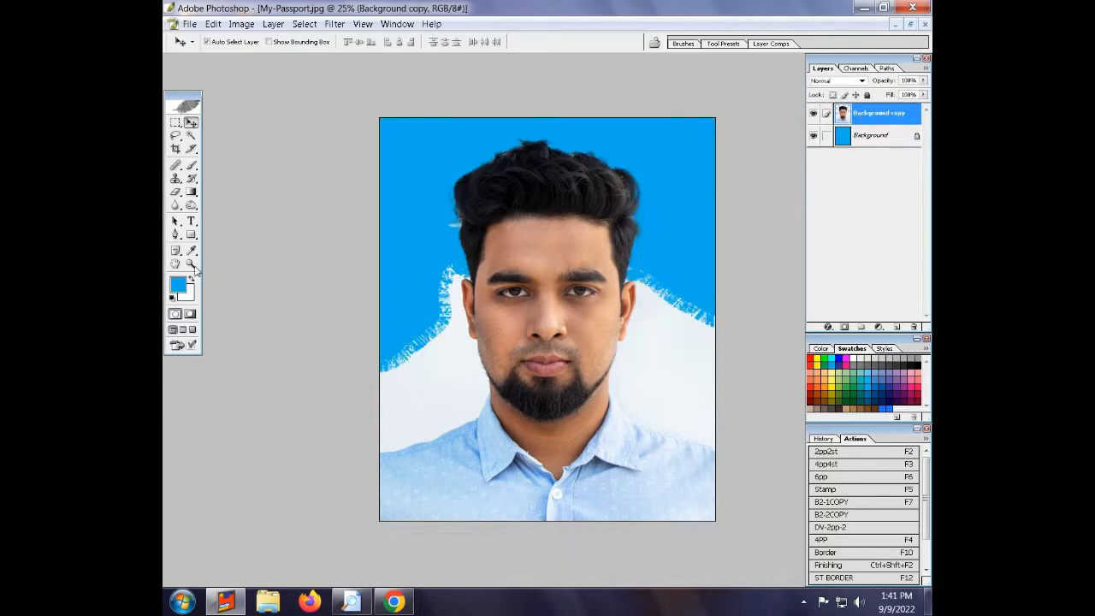
{"action": "left_click", "coordinate": [176, 235]}
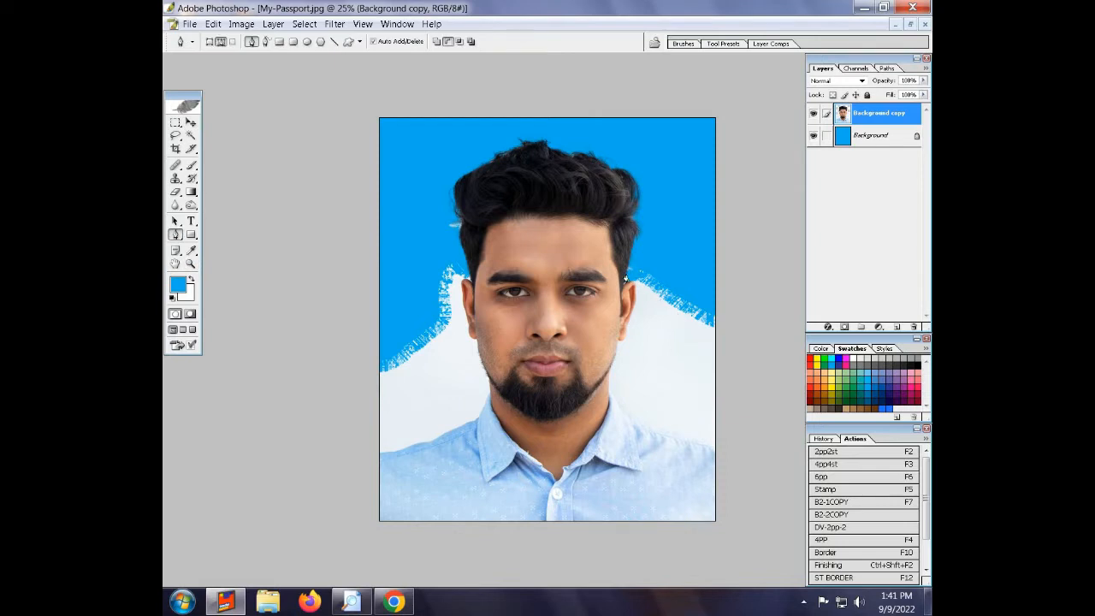
{"action": "left_click", "coordinate": [625, 330], "text": "ctrl"}
{"action": "left_click", "coordinate": [659, 274], "text": "ctrl"}
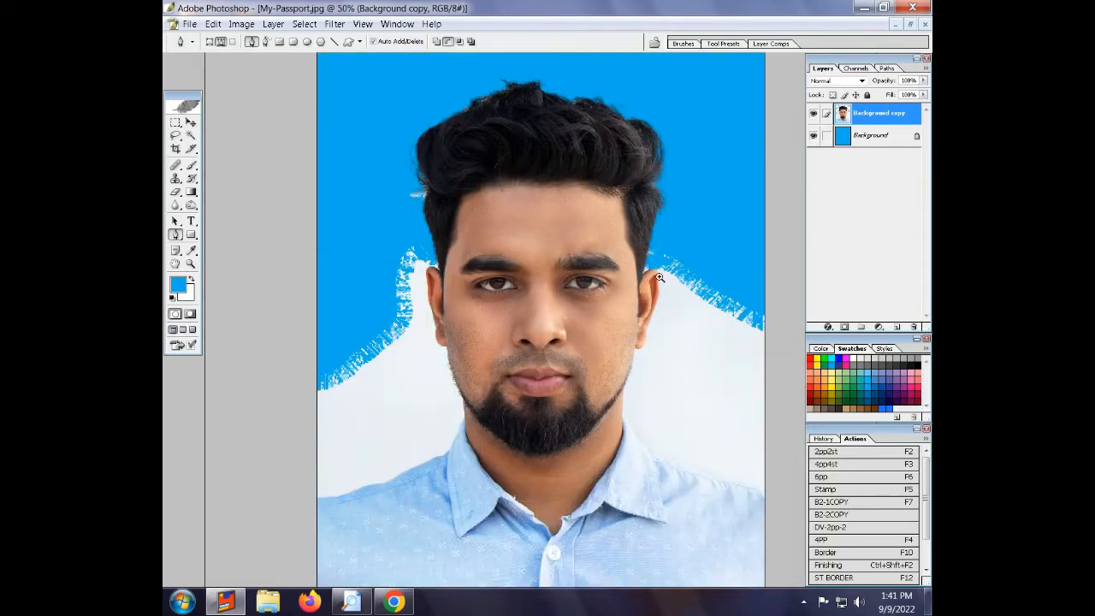
{"action": "left_click", "coordinate": [717, 316], "text": "ctrl"}
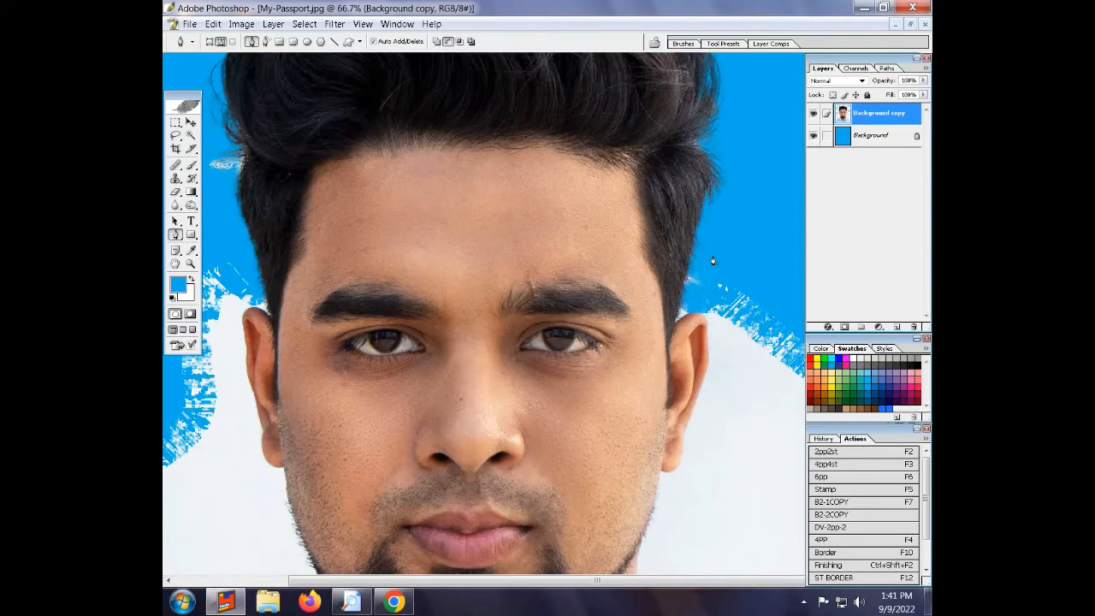
{"action": "left_click", "coordinate": [709, 265], "text": "ctrl"}
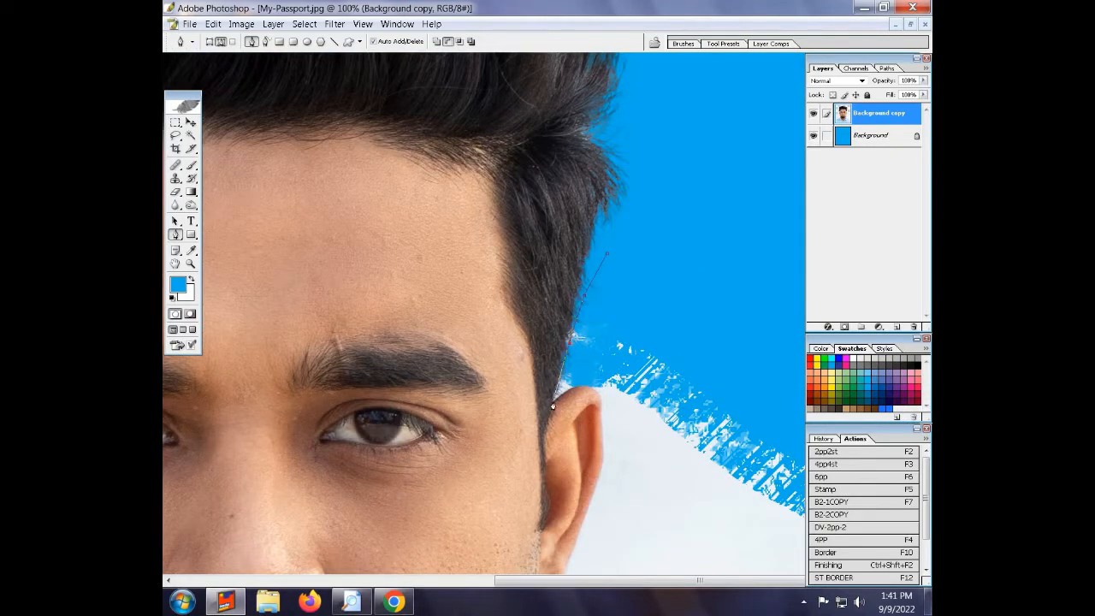
{"action": "left_click_drag", "start_coordinate": [605, 439], "coordinate": [590, 404]}
{"action": "scroll", "coordinate": [599, 458], "scroll_direction": "down", "scroll_amount": 3}
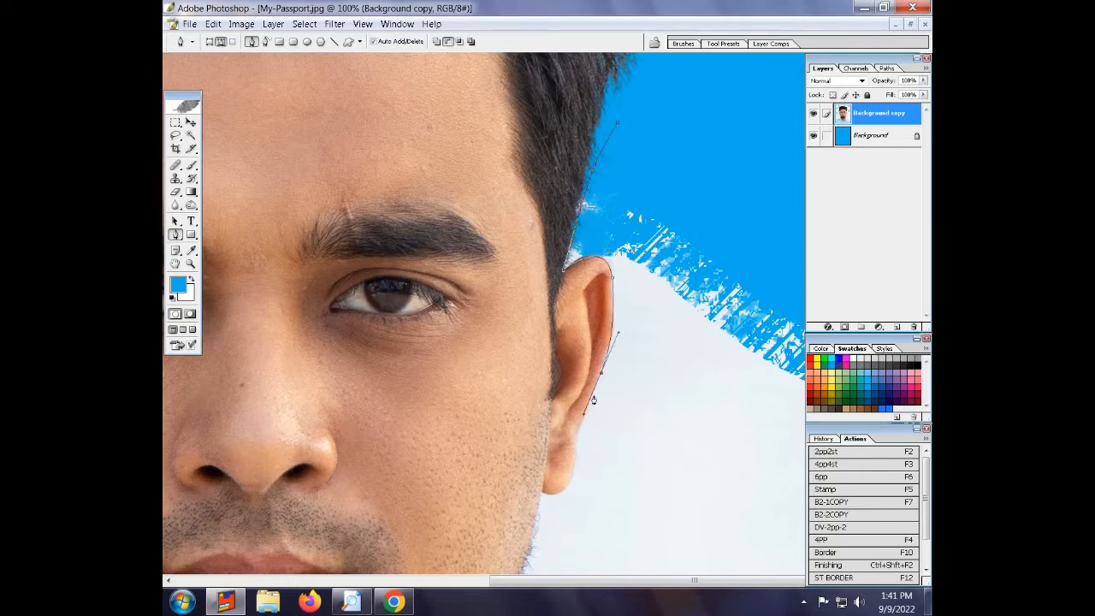
{"action": "left_click", "coordinate": [600, 375], "text": "alt"}
{"action": "left_click", "coordinate": [577, 440]}
{"action": "left_click_drag", "start_coordinate": [569, 456], "coordinate": [594, 325]}
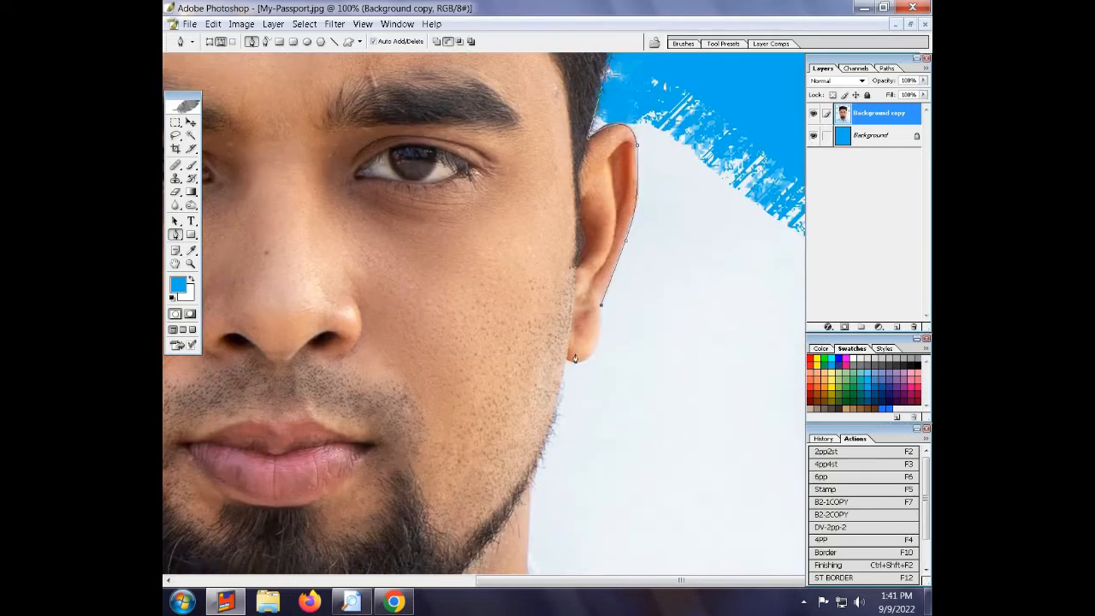
{"action": "left_click_drag", "start_coordinate": [566, 361], "coordinate": [595, 225]}
- Continue the path from the right earlobe along the jaw and down the neck to the shirt collar
{"action": "left_click_drag", "start_coordinate": [566, 335], "coordinate": [549, 357]}
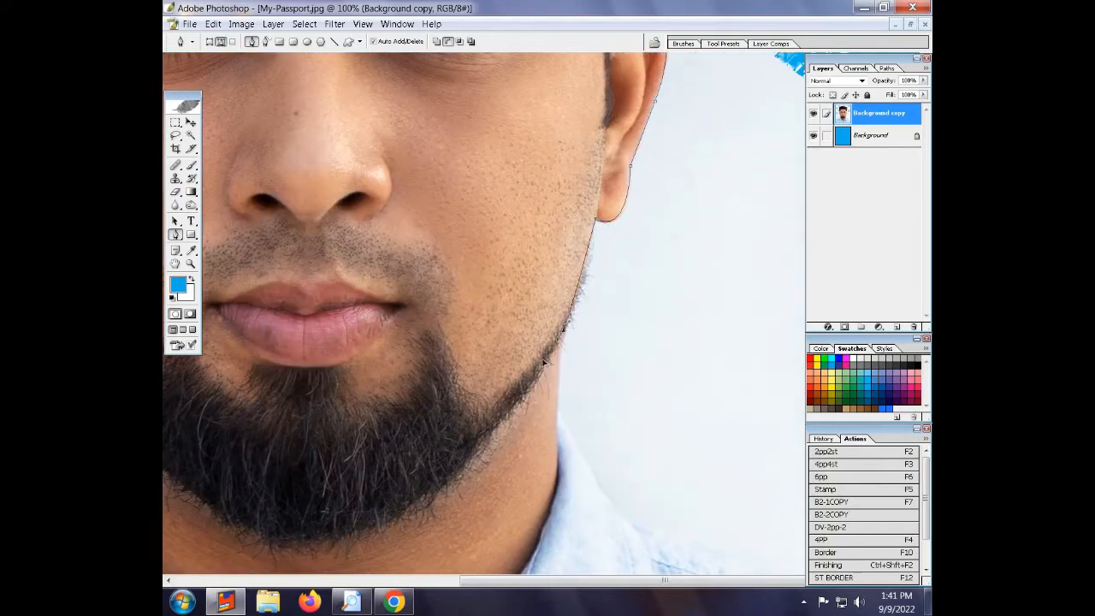
{"action": "left_click", "coordinate": [555, 413]}
{"action": "left_click_drag", "start_coordinate": [564, 413], "coordinate": [628, 263]}
{"action": "left_click_drag", "start_coordinate": [598, 399], "coordinate": [587, 426]}
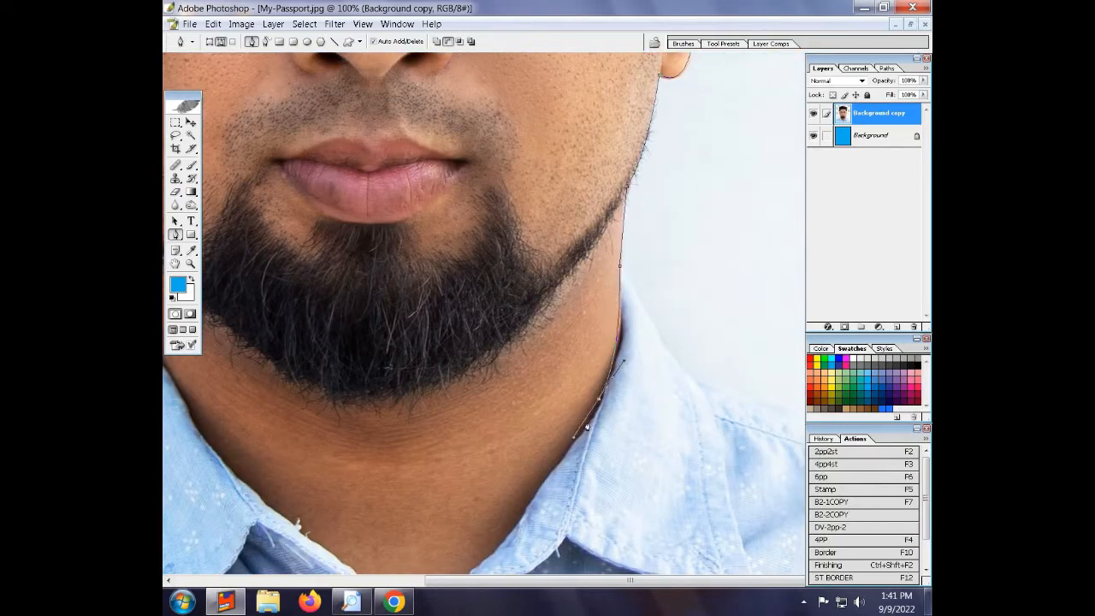
- Trace the path along the collar opening, through the neckline's V point and up the opposite side of the neck
{"action": "left_click", "coordinate": [545, 479]}
{"action": "left_click_drag", "start_coordinate": [504, 499], "coordinate": [593, 413]}
{"action": "left_click", "coordinate": [547, 485]}
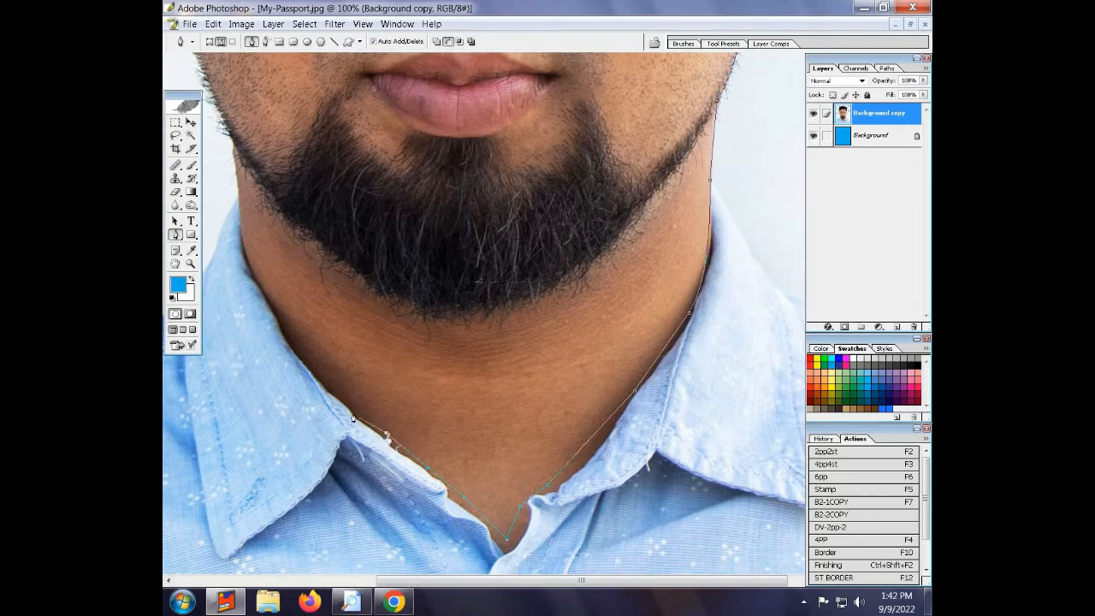
{"action": "left_click", "coordinate": [296, 352]}
{"action": "left_click_drag", "start_coordinate": [278, 331], "coordinate": [357, 446]}
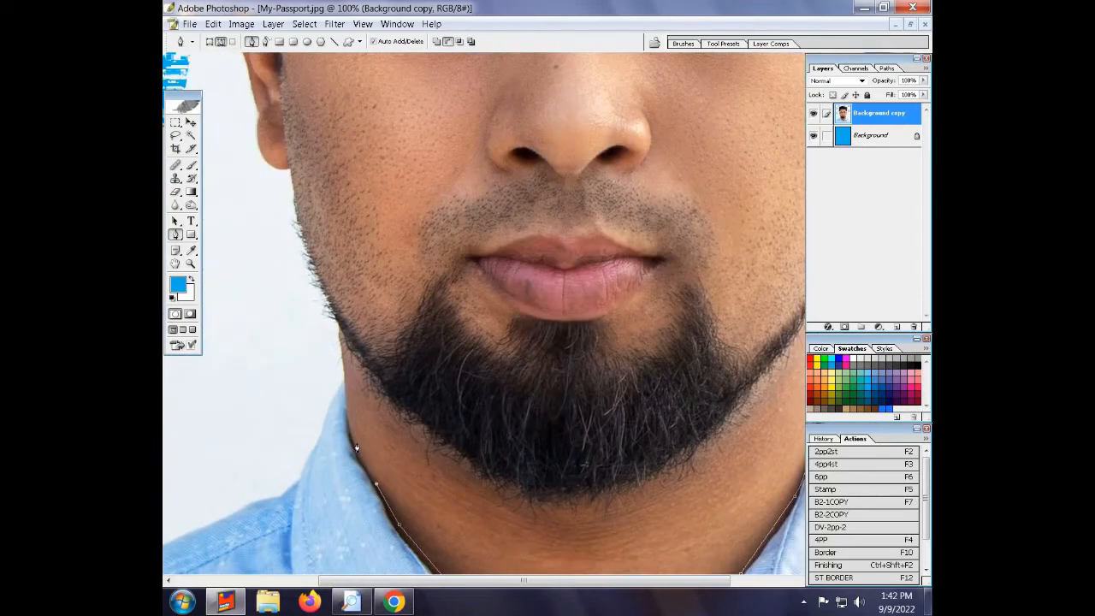
- Continue the path up the left side of the neck and jaw to the left earlobe
{"action": "left_click_drag", "start_coordinate": [351, 370], "coordinate": [351, 417]}
{"action": "left_click_drag", "start_coordinate": [308, 265], "coordinate": [334, 270]}
{"action": "left_click", "coordinate": [338, 362]}
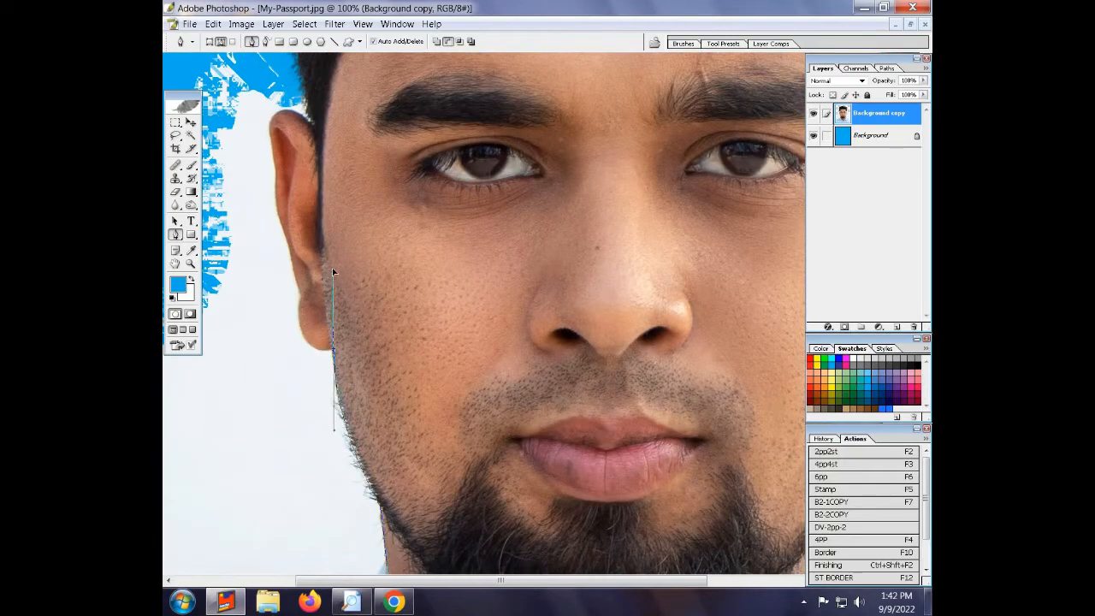
{"action": "left_click", "coordinate": [334, 350], "text": "alt"}
- Trace the path around the left ear and up the edge of the hair above it
{"action": "left_click_drag", "start_coordinate": [298, 321], "coordinate": [361, 351]}
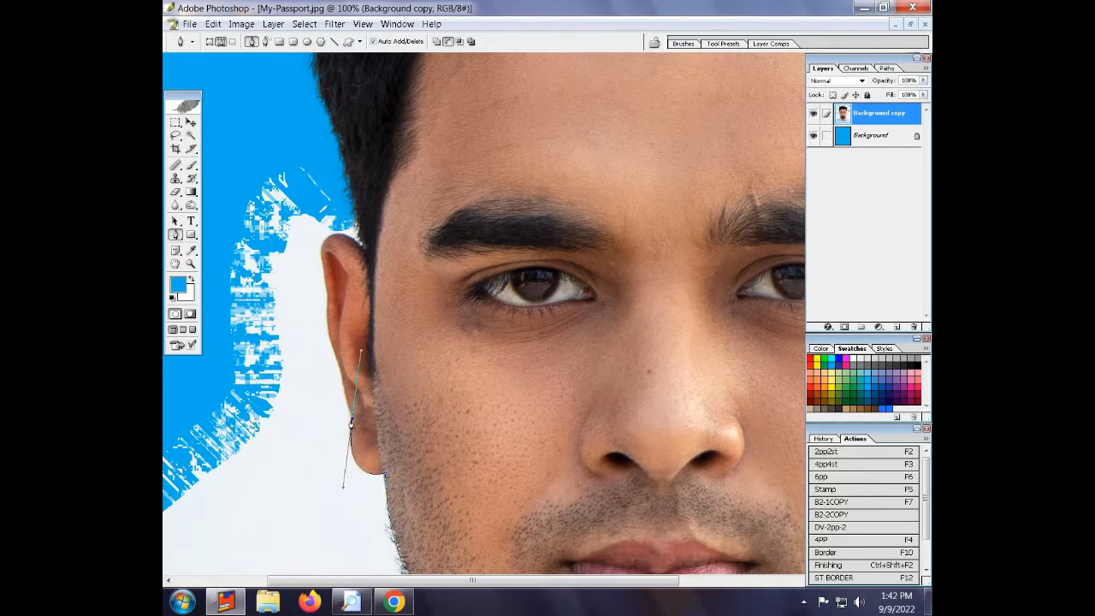
{"action": "scroll", "coordinate": [346, 428], "scroll_direction": "up", "scroll_amount": 3}
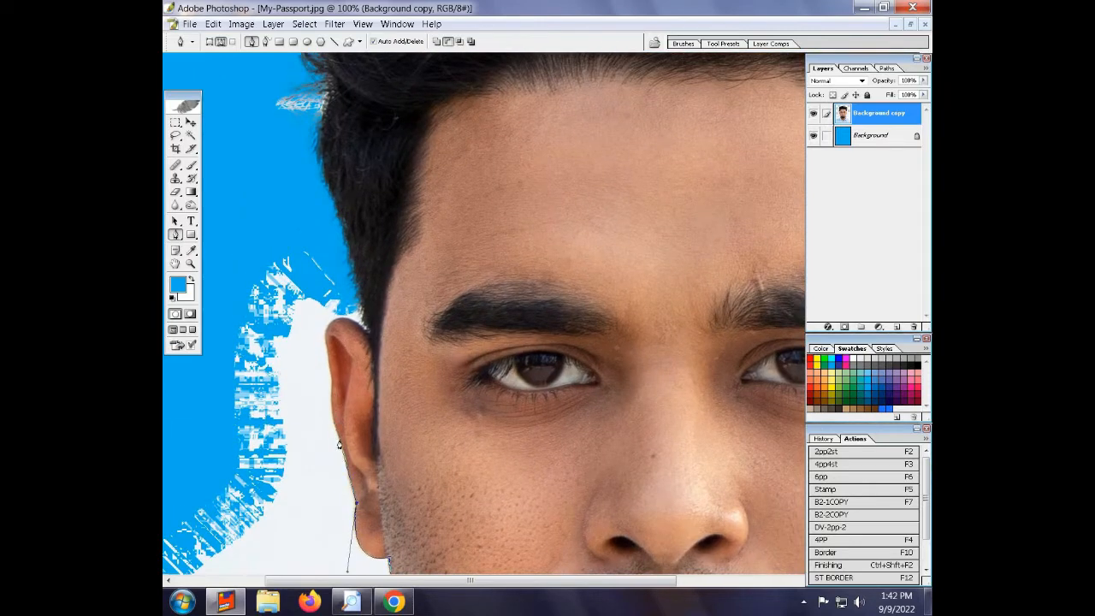
{"action": "left_click", "coordinate": [339, 445]}
{"action": "left_click_drag", "start_coordinate": [332, 390], "coordinate": [334, 349]}
{"action": "left_click_drag", "start_coordinate": [428, 357], "coordinate": [430, 367]}
{"action": "scroll", "coordinate": [338, 256], "scroll_direction": "up", "scroll_amount": 3}
{"action": "left_click_drag", "start_coordinate": [332, 256], "coordinate": [338, 238]}
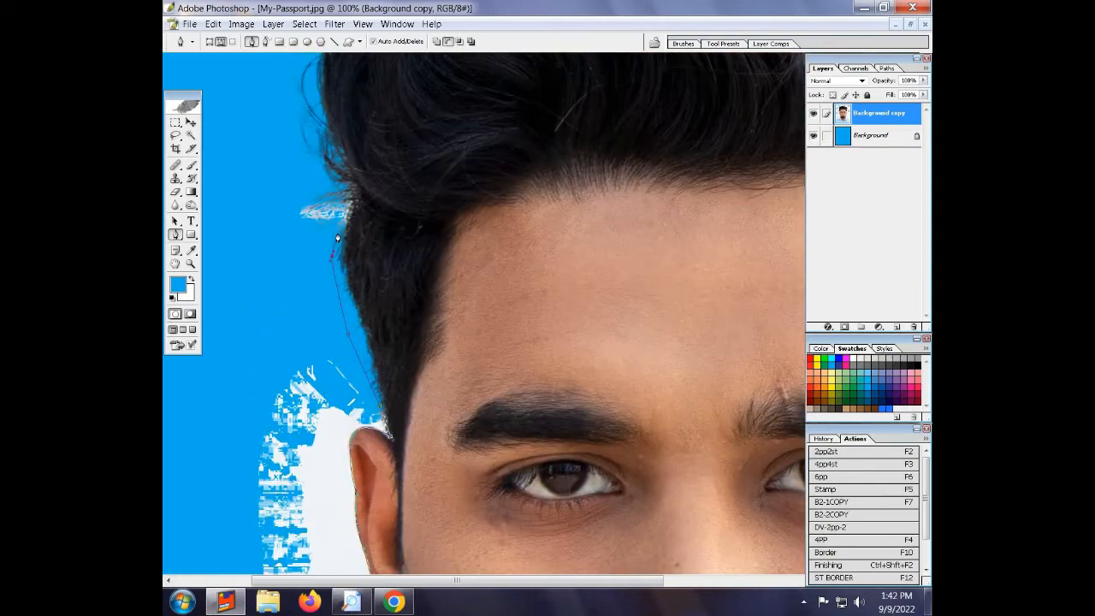
{"action": "scroll", "coordinate": [343, 238], "scroll_direction": "up", "scroll_amount": 1}
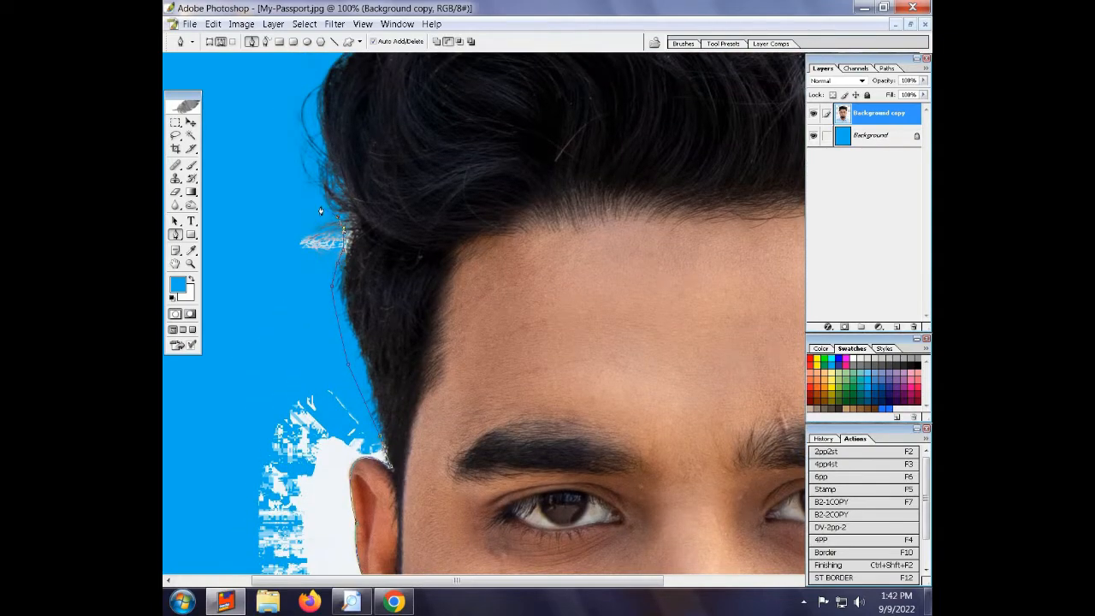
- Close the path outside the canvas around the shirt and shoulders, and convert it to a selection
{"action": "key", "text": "ctrl+minus"}
{"action": "key", "text": "ctrl+minus"}
{"action": "key", "text": "ctrl+minus"}
{"action": "key", "text": "ctrl+minus"}
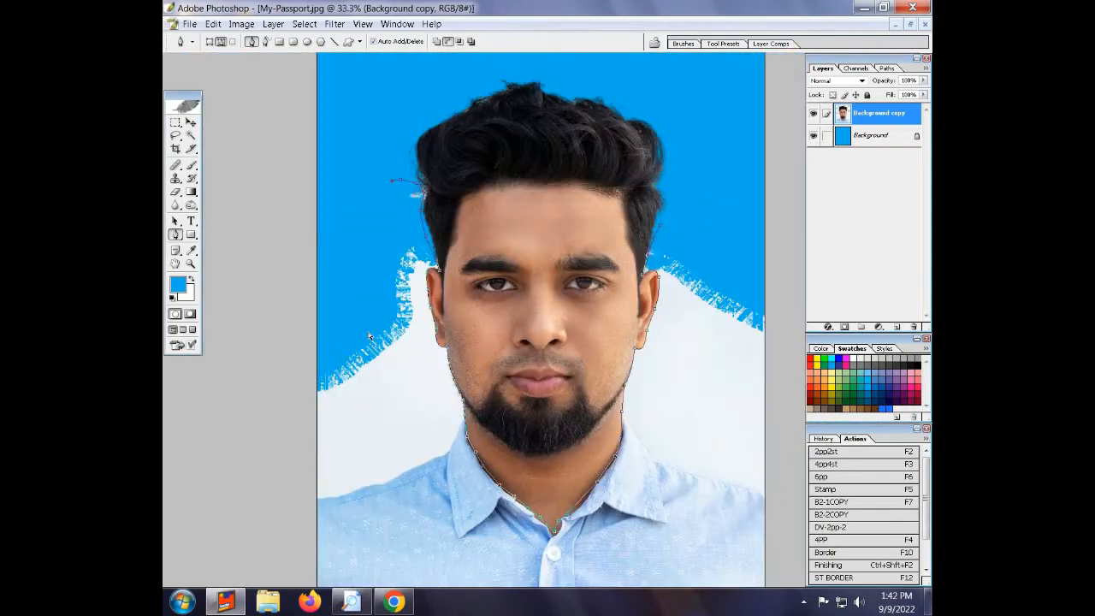
{"action": "left_click", "coordinate": [313, 271]}
{"action": "left_click", "coordinate": [326, 500]}
{"action": "left_click", "coordinate": [392, 560]}
{"action": "left_click", "coordinate": [528, 568]}
{"action": "left_click", "coordinate": [688, 565]}
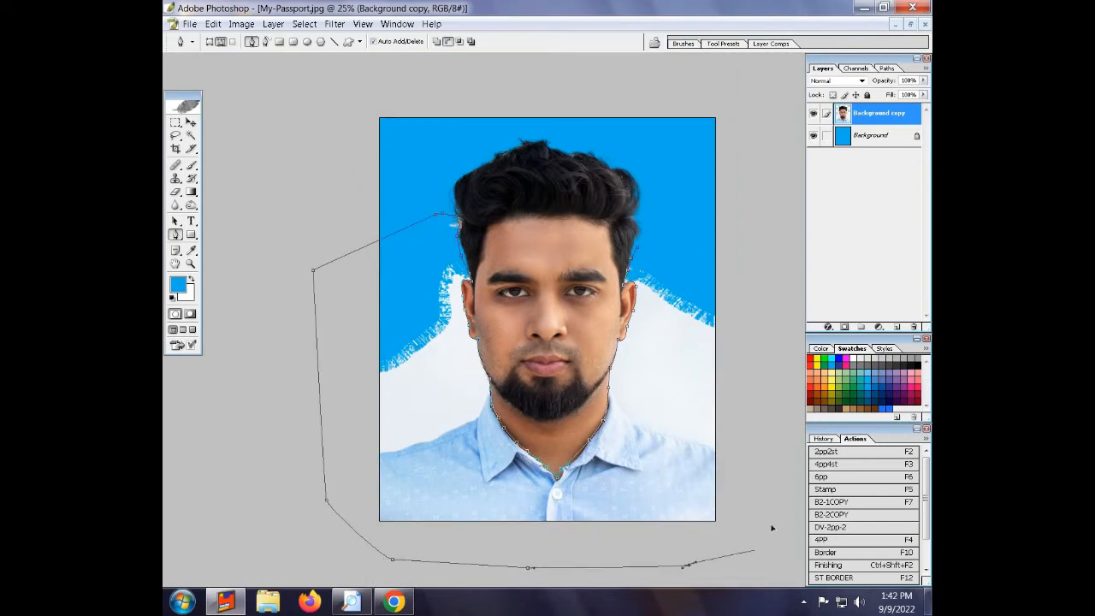
{"action": "left_click", "coordinate": [768, 537]}
{"action": "left_click", "coordinate": [768, 377]}
{"action": "left_click", "coordinate": [700, 232]}
{"action": "left_click", "coordinate": [664, 242]}
{"action": "key", "text": "ctrl+Return"}
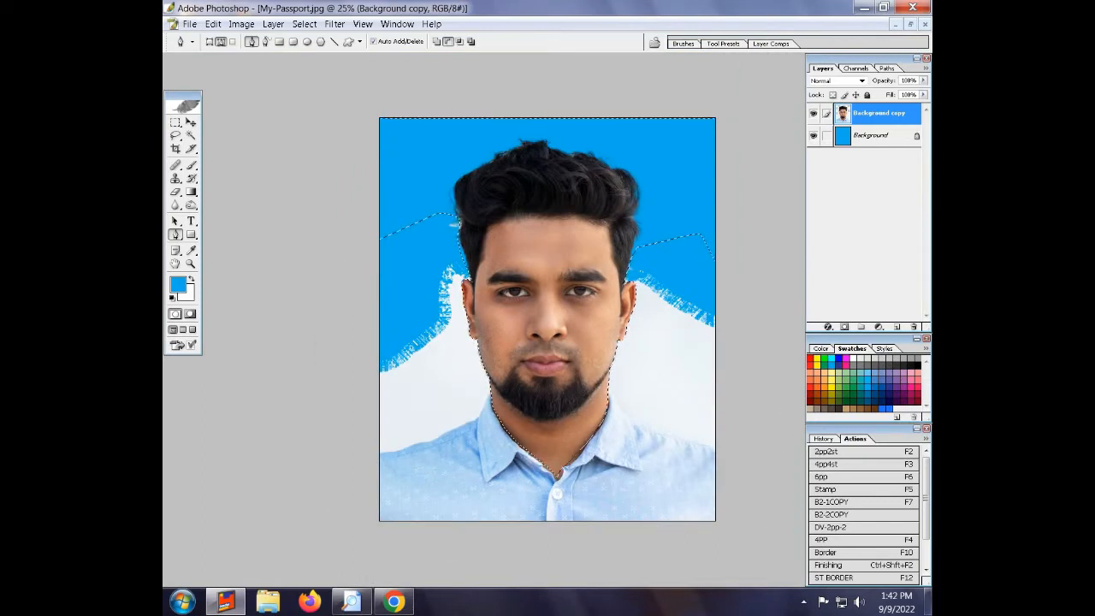
- Feather the selection with a radius of 1 pixel
{"action": "left_click", "coordinate": [304, 24]}
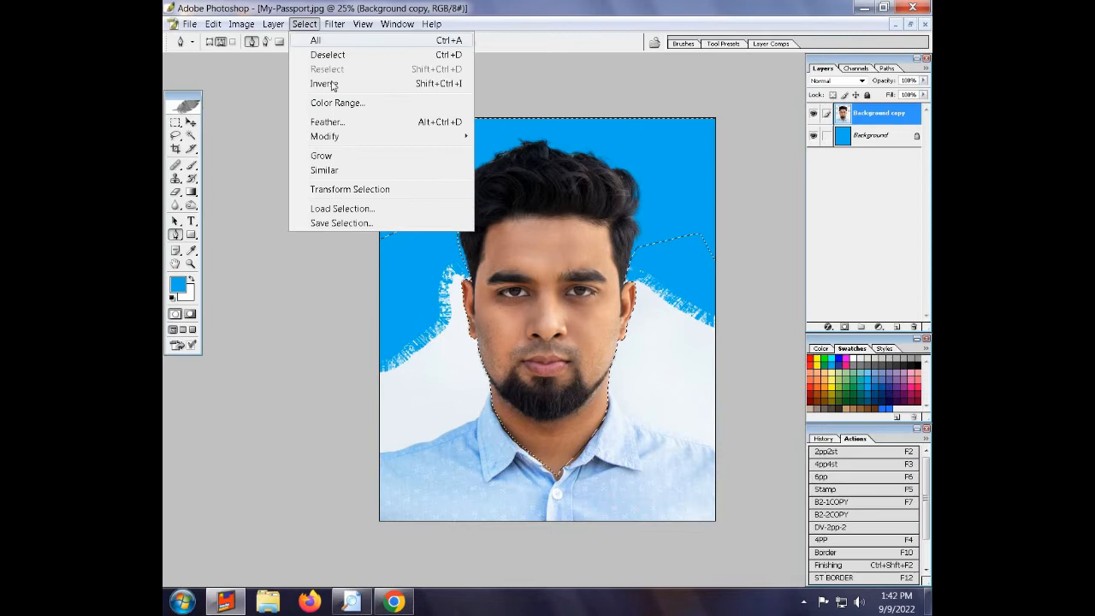
{"action": "left_click", "coordinate": [321, 120]}
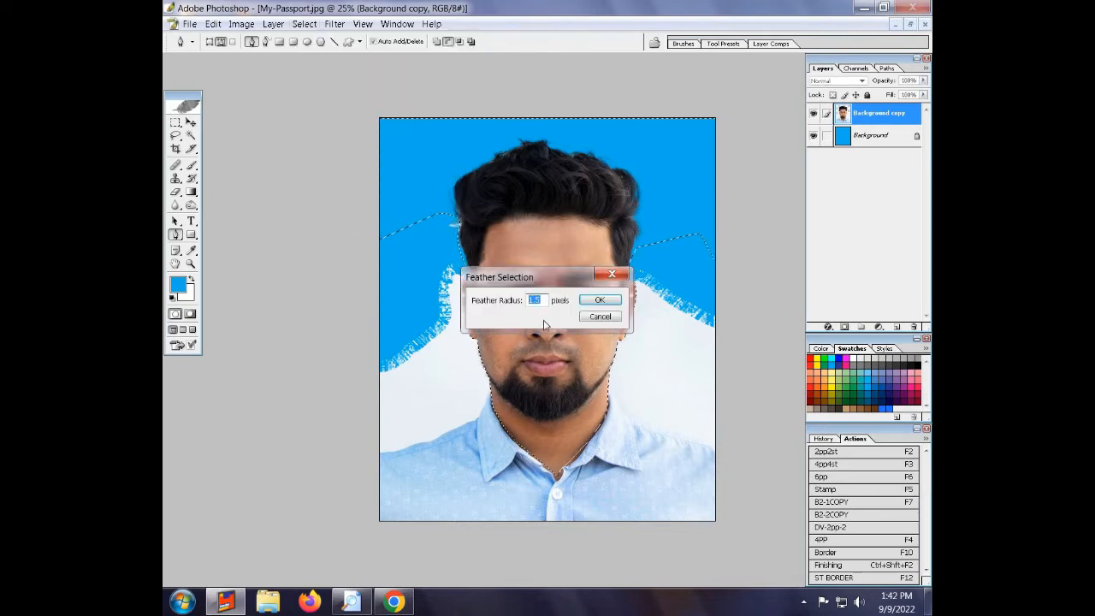
{"action": "type", "text": "1"}
{"action": "key", "text": "Return"}
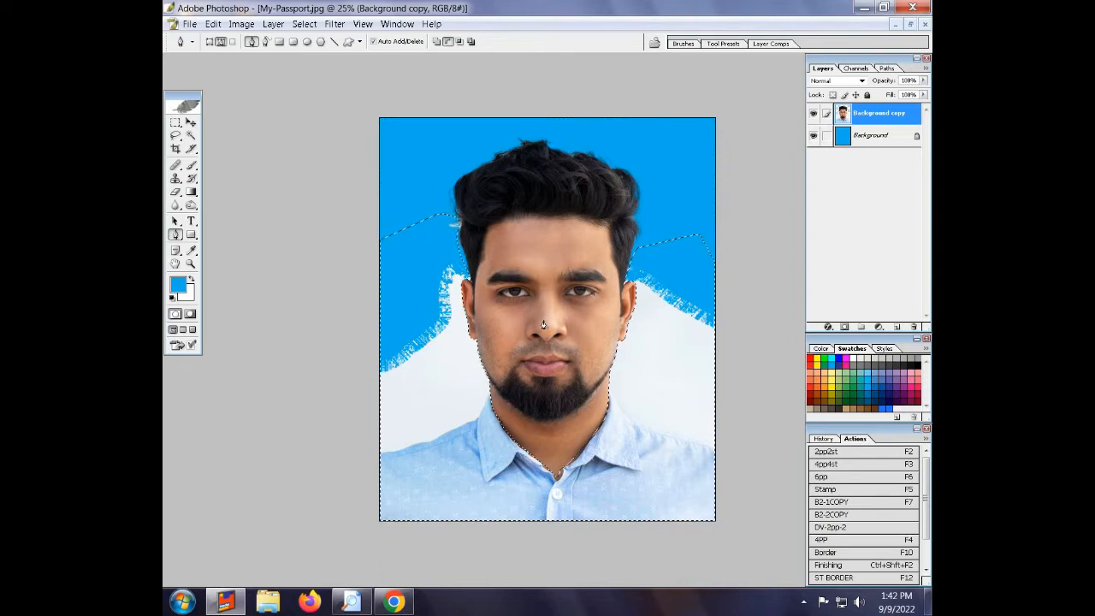
- Delete the selected shirt and leftover white background around the head and clear the selection
{"action": "key", "text": "Delete"}
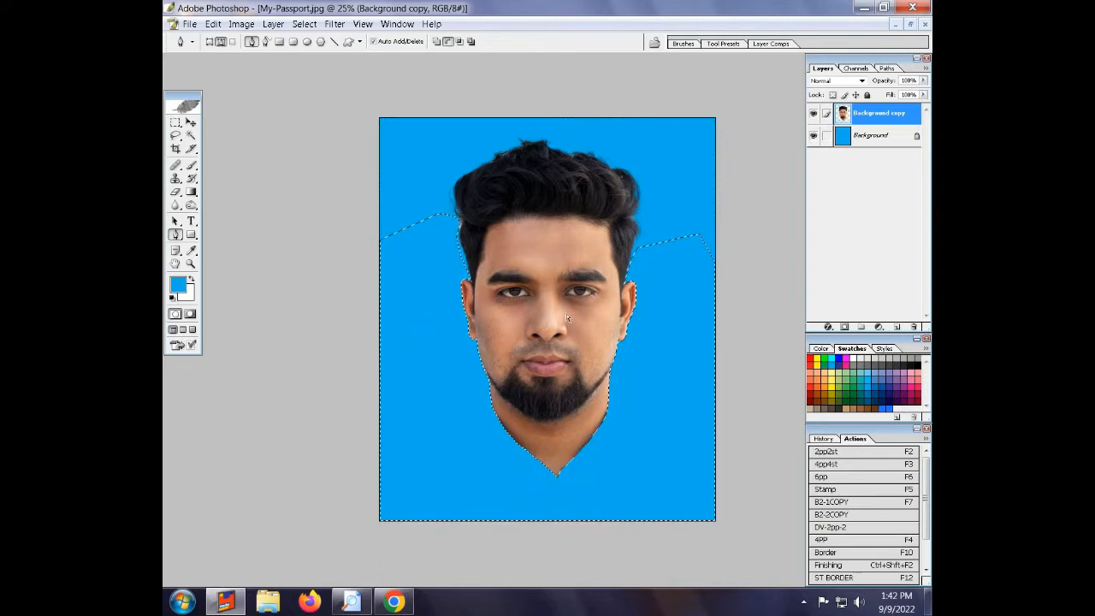
{"action": "key", "text": "ctrl+d"}
{"action": "key", "text": "v"}
- Scale the cut-out head proportionally to about 85.3% and move it up on the blue background
{"action": "key", "text": "ctrl+t"}
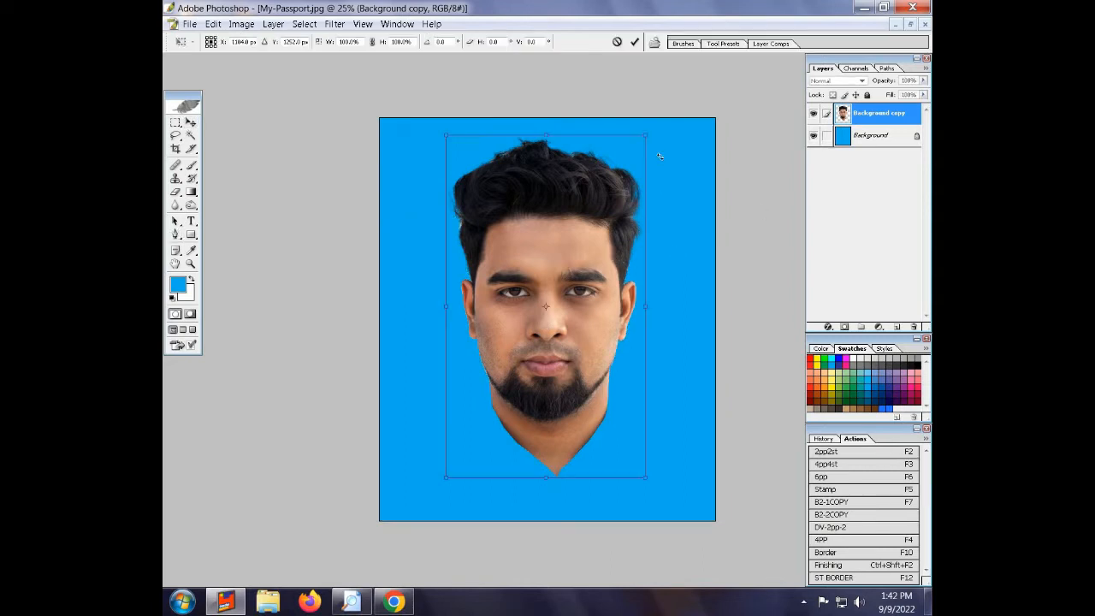
{"action": "left_click_drag", "start_coordinate": [648, 136], "coordinate": [631, 162]}
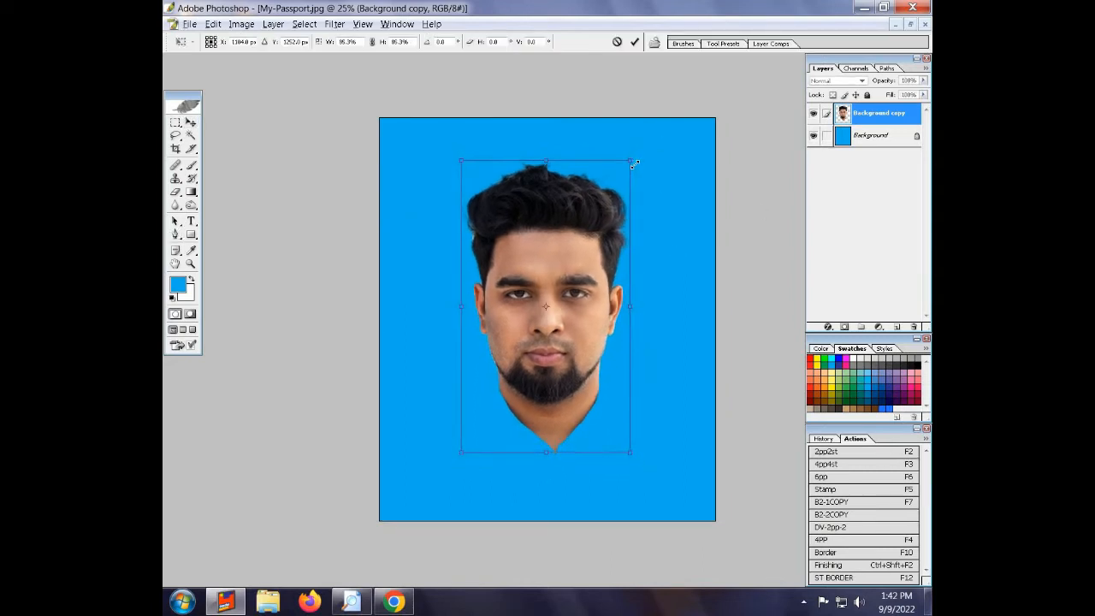
{"action": "left_click_drag", "start_coordinate": [580, 201], "coordinate": [579, 177]}
{"action": "key", "text": "Return"}
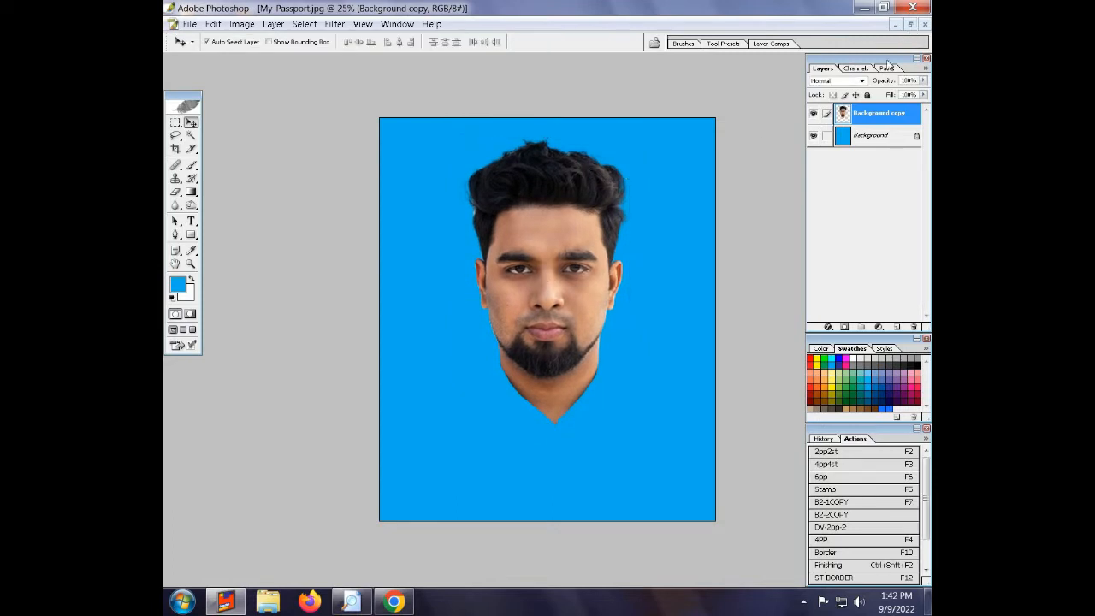
- Copy the suit from suit_PNG93213.png into My-Passport.jpg as a new layer and maximize the passport document
{"action": "left_click", "coordinate": [910, 25]}
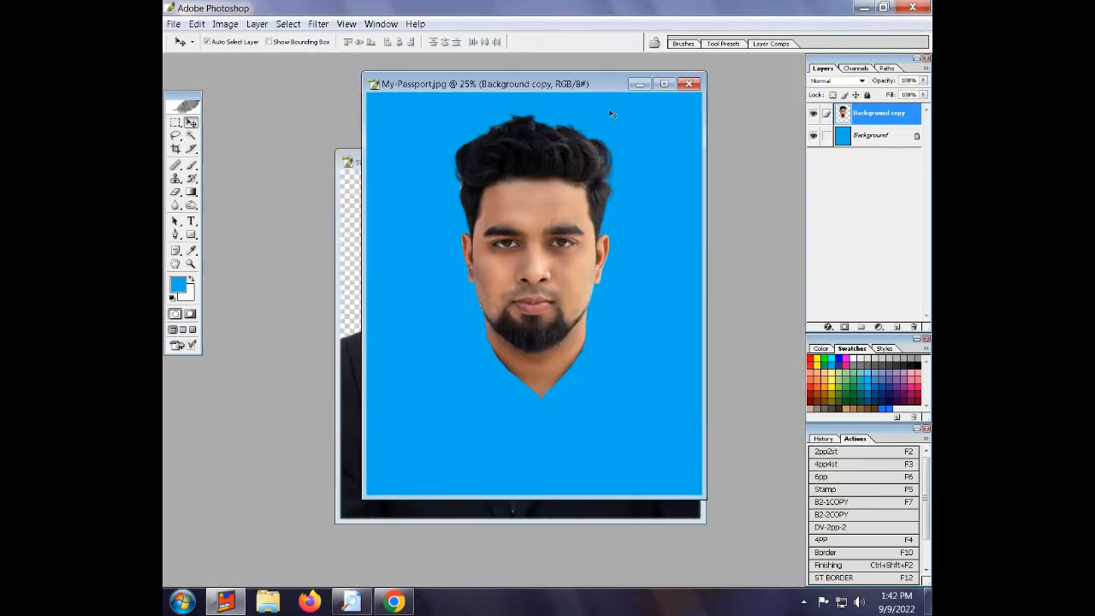
{"action": "left_click_drag", "start_coordinate": [570, 86], "coordinate": [657, 94]}
{"action": "left_click", "coordinate": [444, 209]}
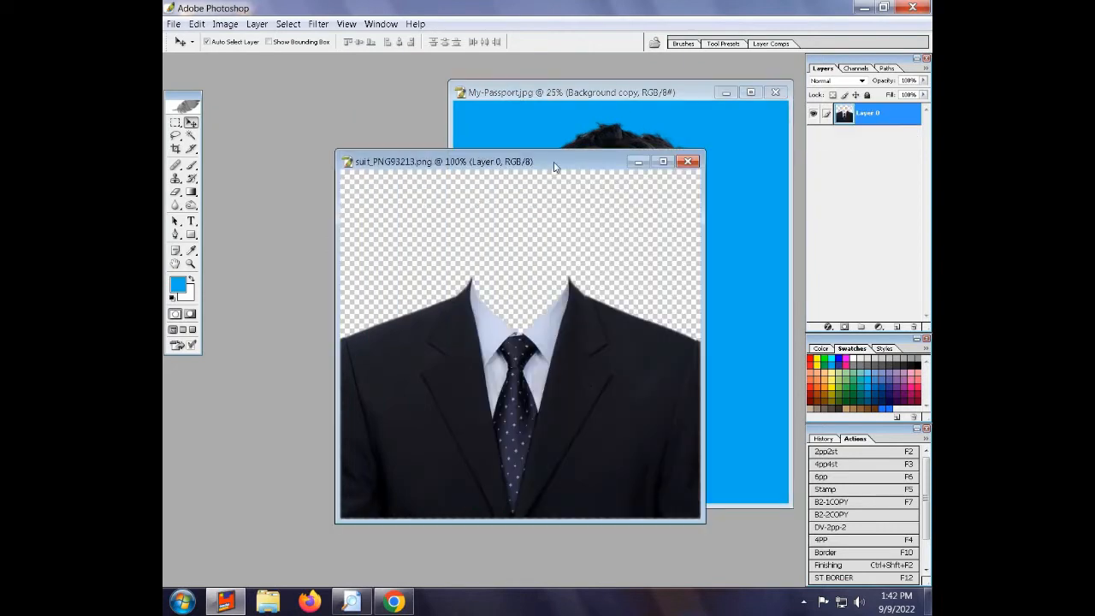
{"action": "left_click_drag", "start_coordinate": [554, 167], "coordinate": [383, 166]}
{"action": "left_click_drag", "start_coordinate": [463, 348], "coordinate": [618, 361]}
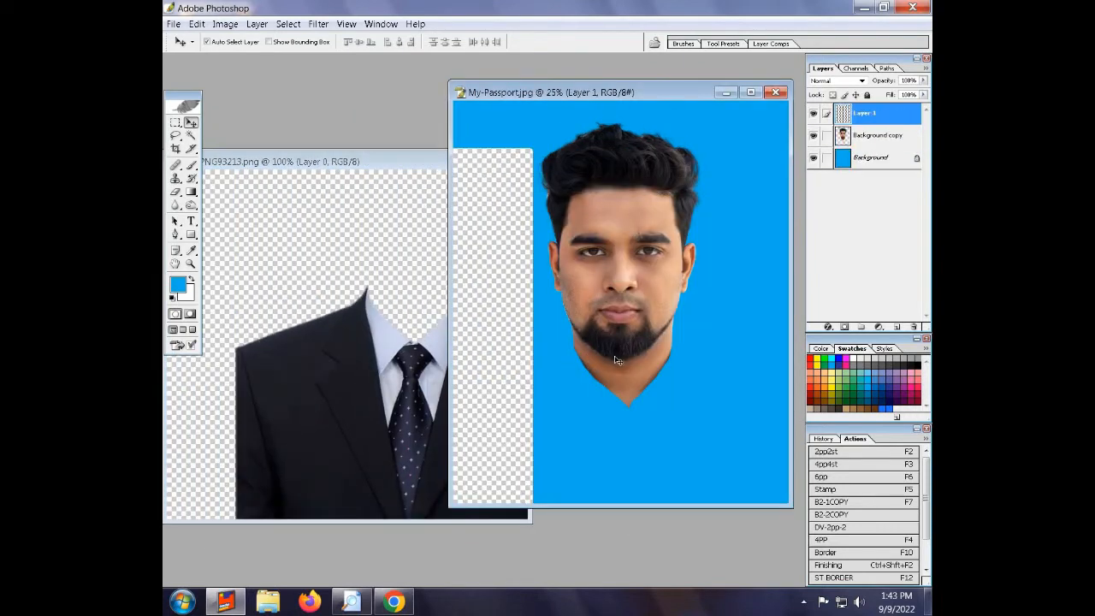
{"action": "left_click", "coordinate": [751, 91]}
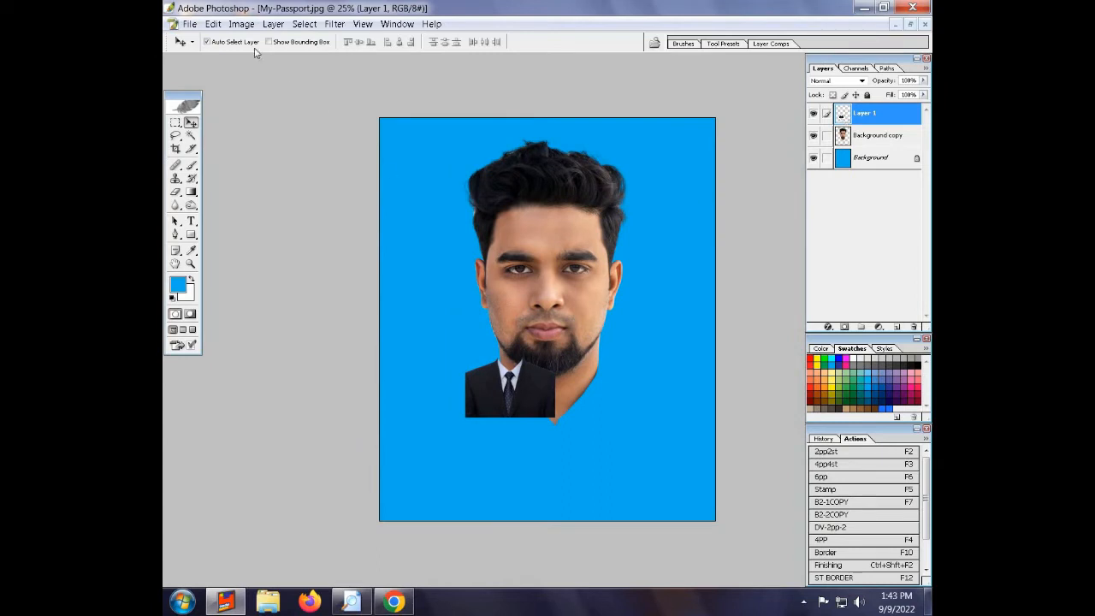
{"action": "left_click", "coordinate": [241, 24]}
{"action": "mouse_move", "coordinate": [268, 62]}
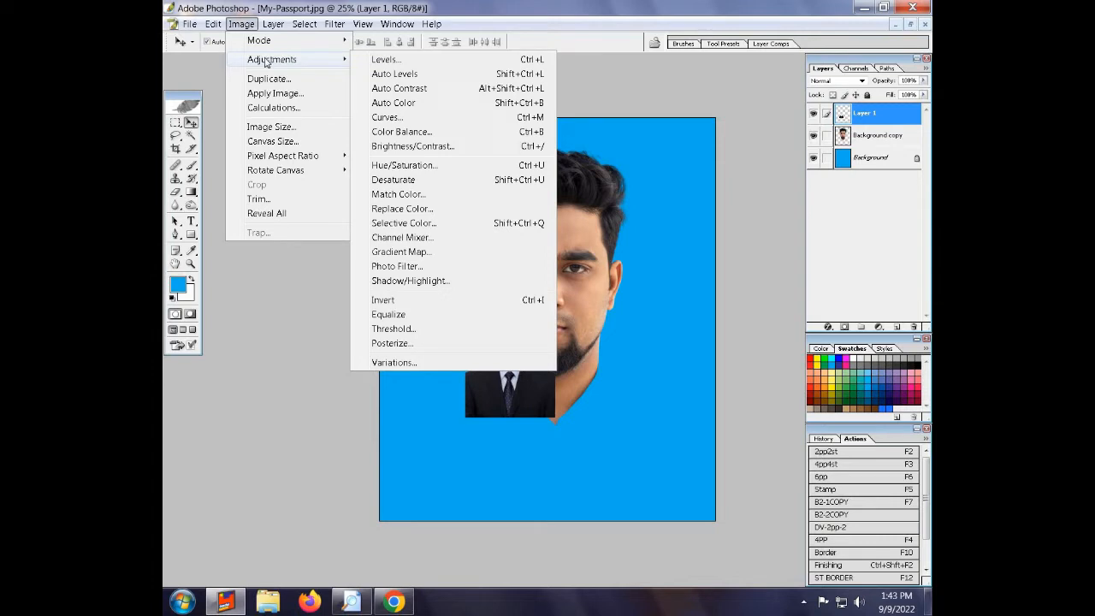
{"action": "left_click", "coordinate": [621, 268]}
{"action": "left_click", "coordinate": [575, 267]}
{"action": "left_click", "coordinate": [537, 379]}
- Enlarge the suit layer proportionally to roughly three times its size and place it below the chin
{"action": "key", "text": "ctrl+t"}
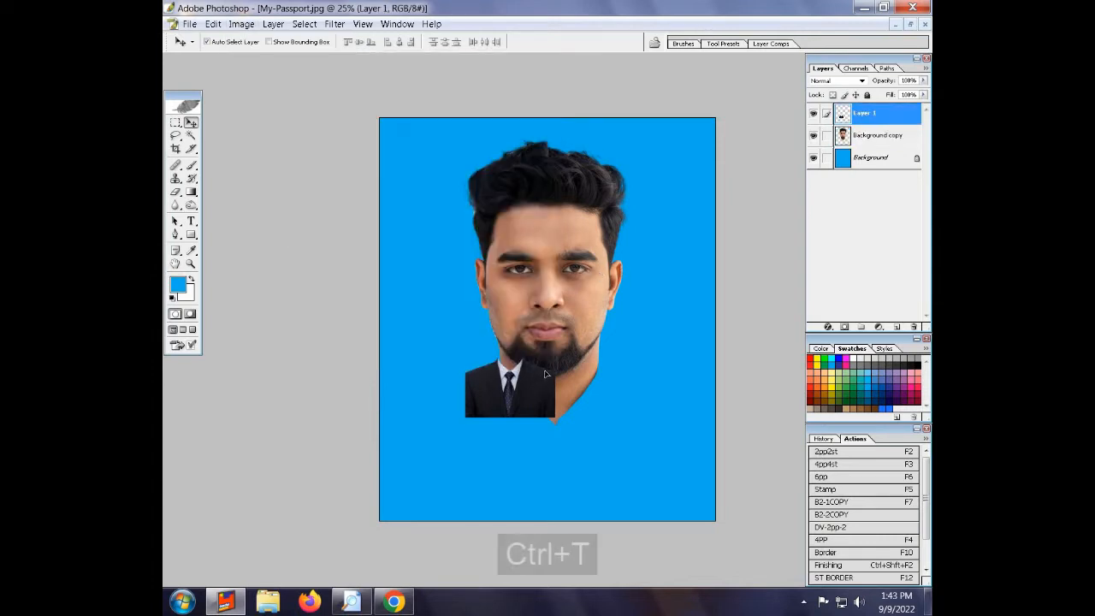
{"action": "left_click_drag", "start_coordinate": [556, 354], "coordinate": [633, 310]}
{"action": "left_click_drag", "start_coordinate": [596, 373], "coordinate": [620, 429]}
{"action": "key", "text": "Return"}
- Enlarge the suit to slightly over 127.4% so its shoulders span the full canvas width, and lower it to fit the neck
{"action": "key", "text": "ctrl+t"}
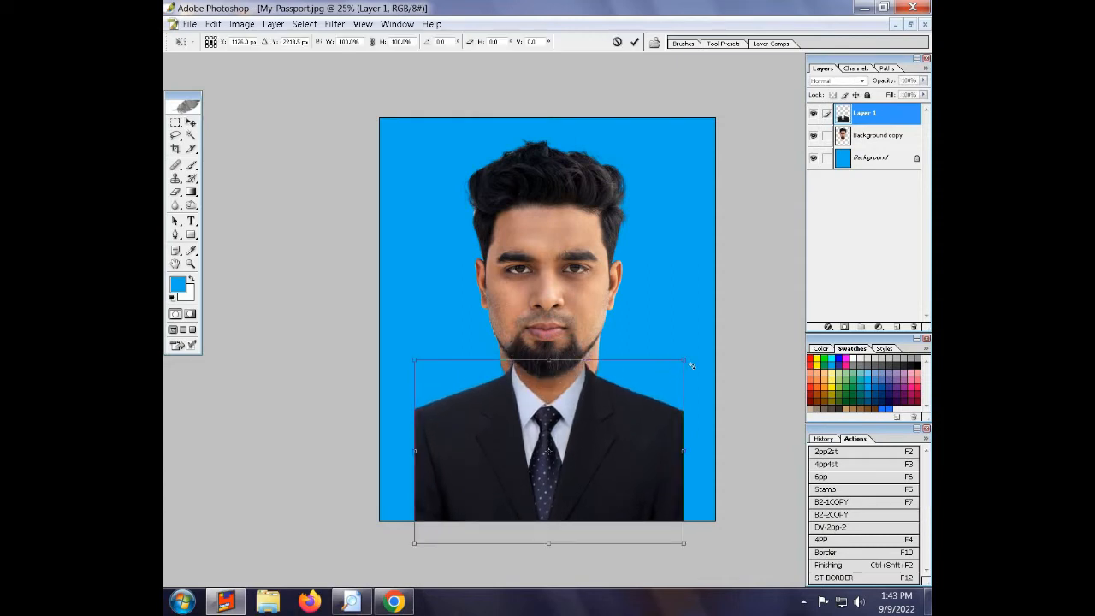
{"action": "left_click_drag", "start_coordinate": [686, 363], "coordinate": [719, 336]}
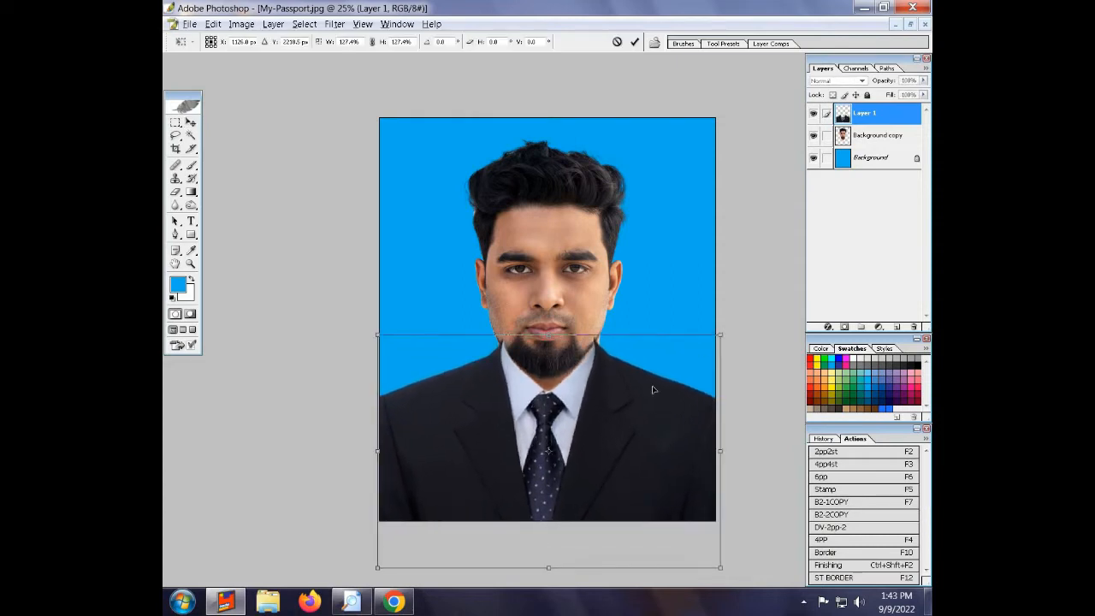
{"action": "left_click_drag", "start_coordinate": [654, 396], "coordinate": [651, 409]}
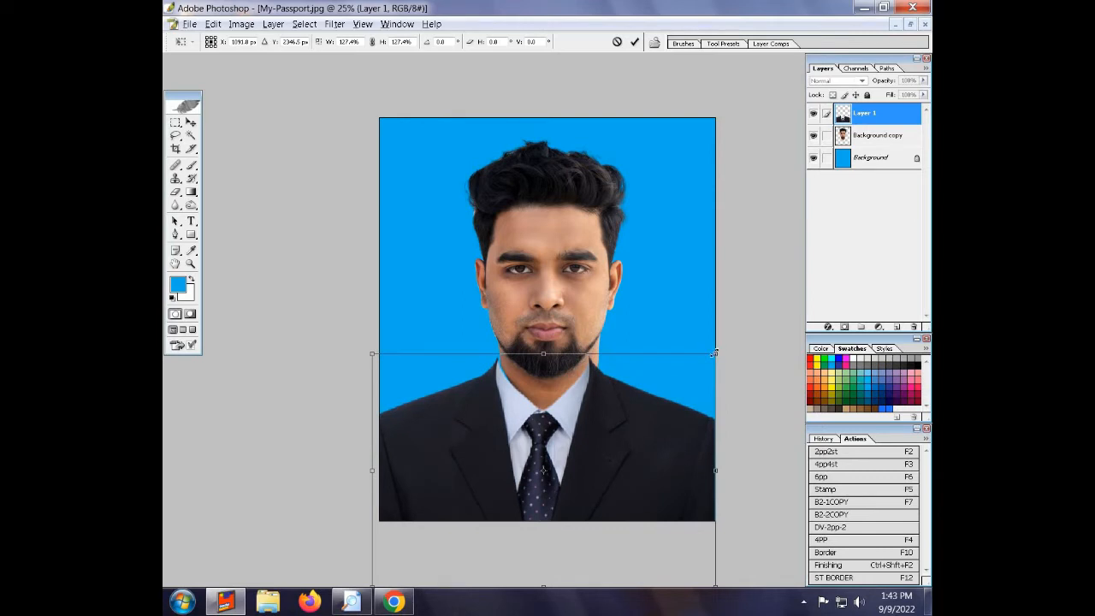
{"action": "left_click_drag", "start_coordinate": [715, 353], "coordinate": [725, 348]}
{"action": "key", "text": "Return"}
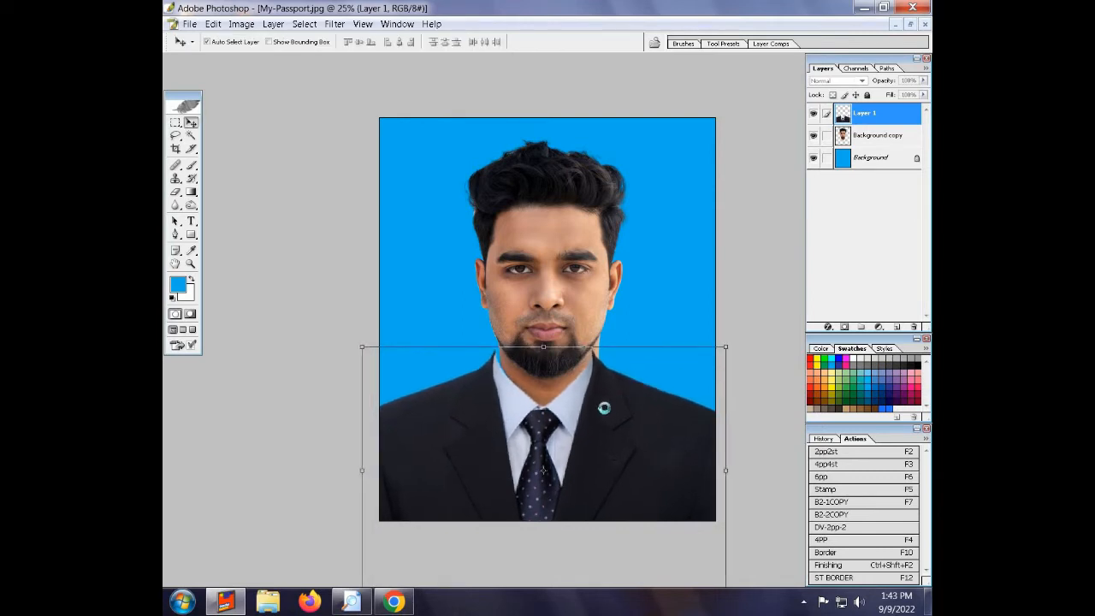
- Nudge the suit slightly right and up so the collar is centred under the neck
{"action": "key", "text": "Left"}
{"action": "key", "text": "Left"}
{"action": "key", "text": "Left"}
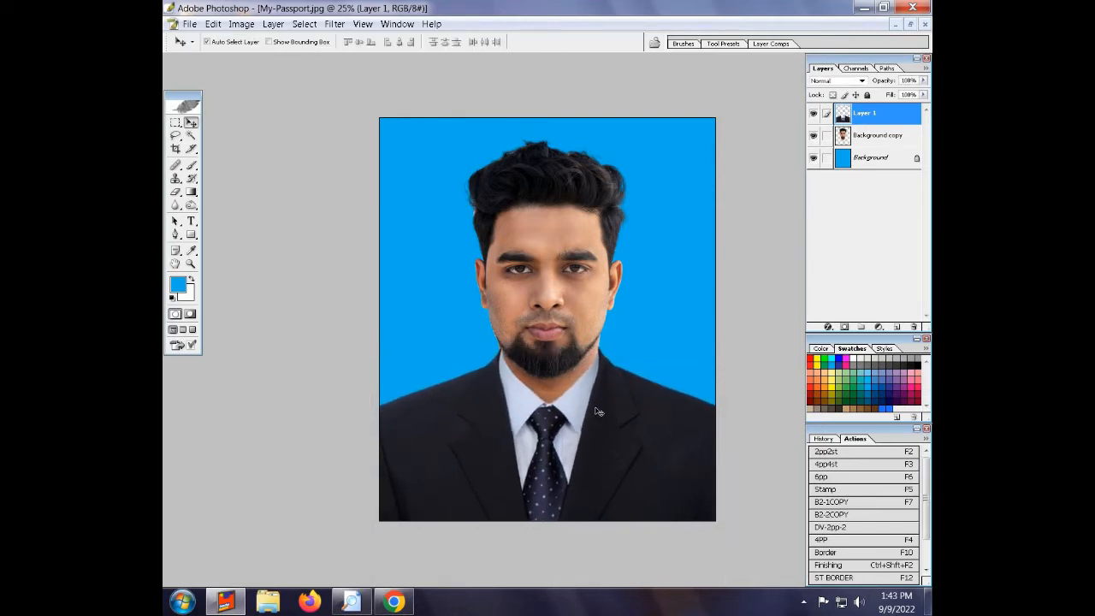
{"action": "key", "text": "Up"}
{"action": "key", "text": "Up"}
{"action": "key", "text": "Up"}
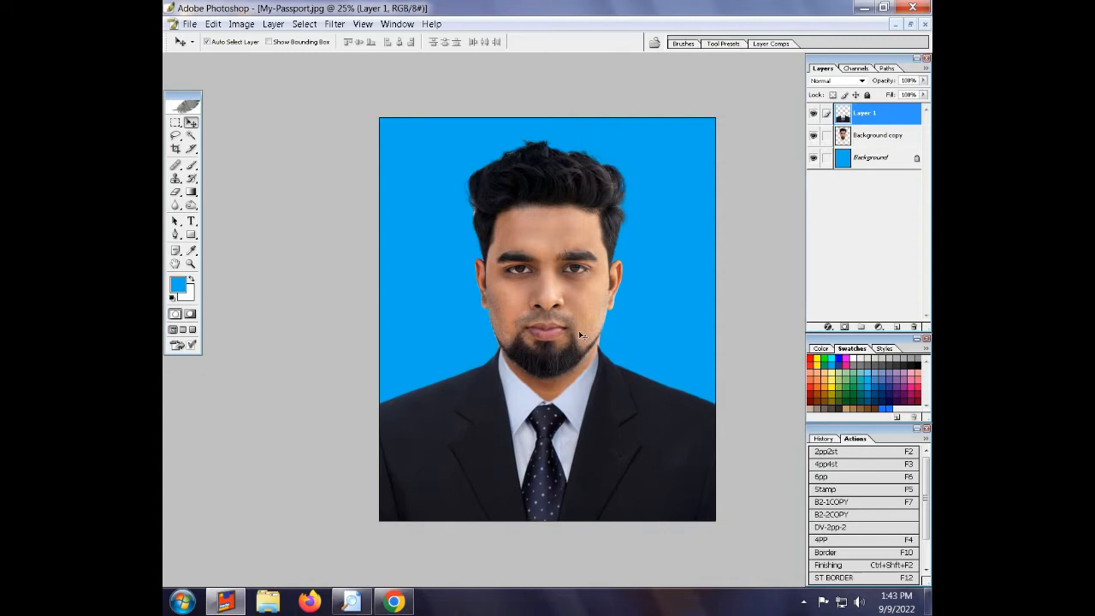
- Distort the suit by pulling its two upper corners slightly outward and up so the collar meets both sides of the neck
{"action": "key", "text": "Tab"}
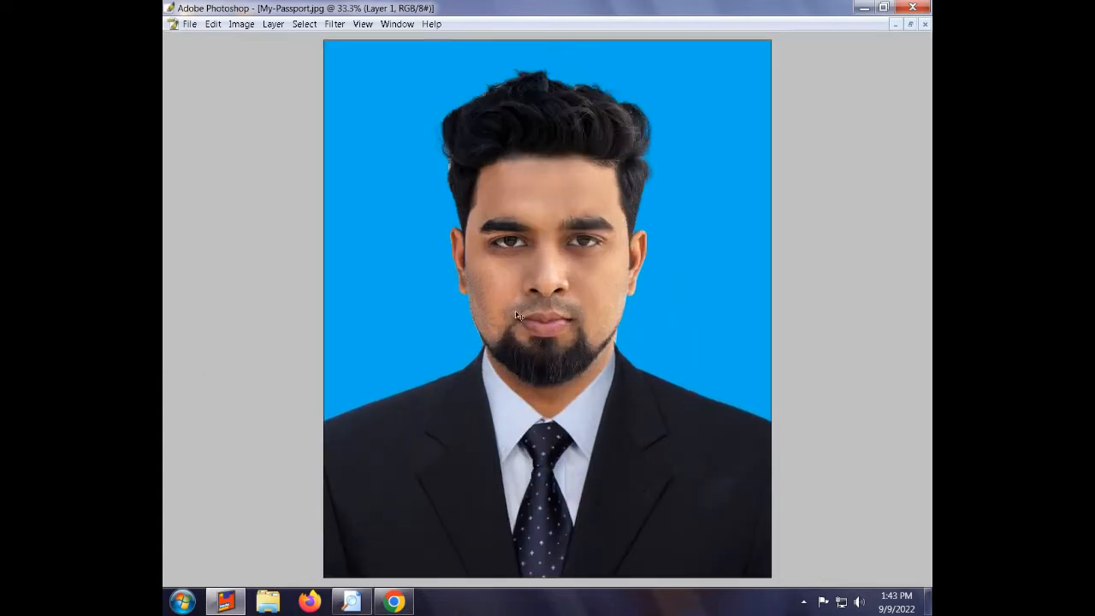
{"action": "key", "text": "Tab"}
{"action": "key", "text": "ctrl+plus"}
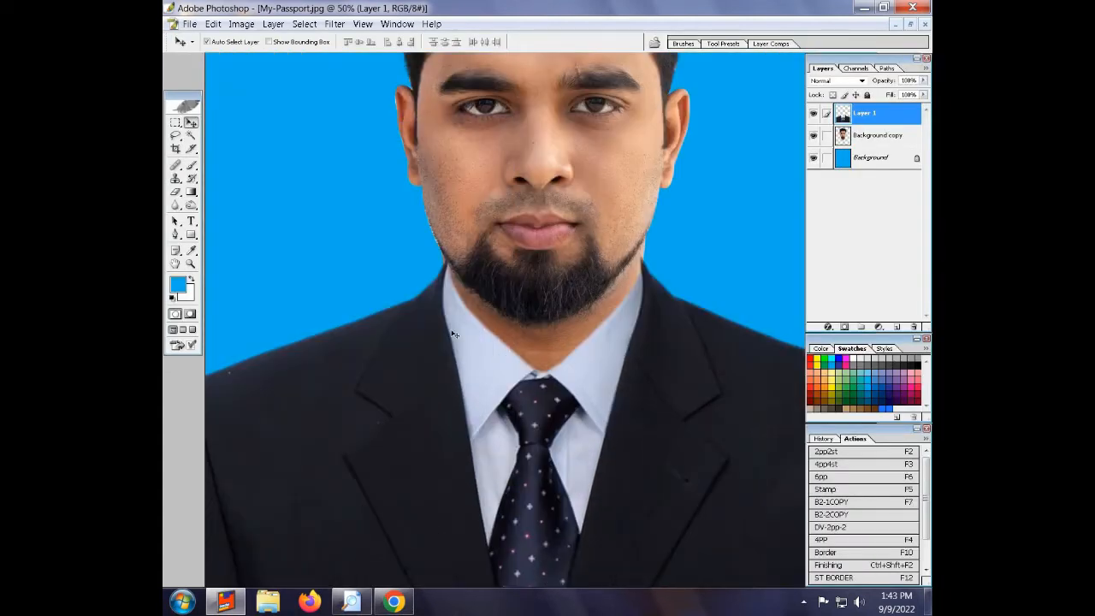
{"action": "key", "text": "ctrl+t"}
{"action": "right_click", "coordinate": [447, 311]}
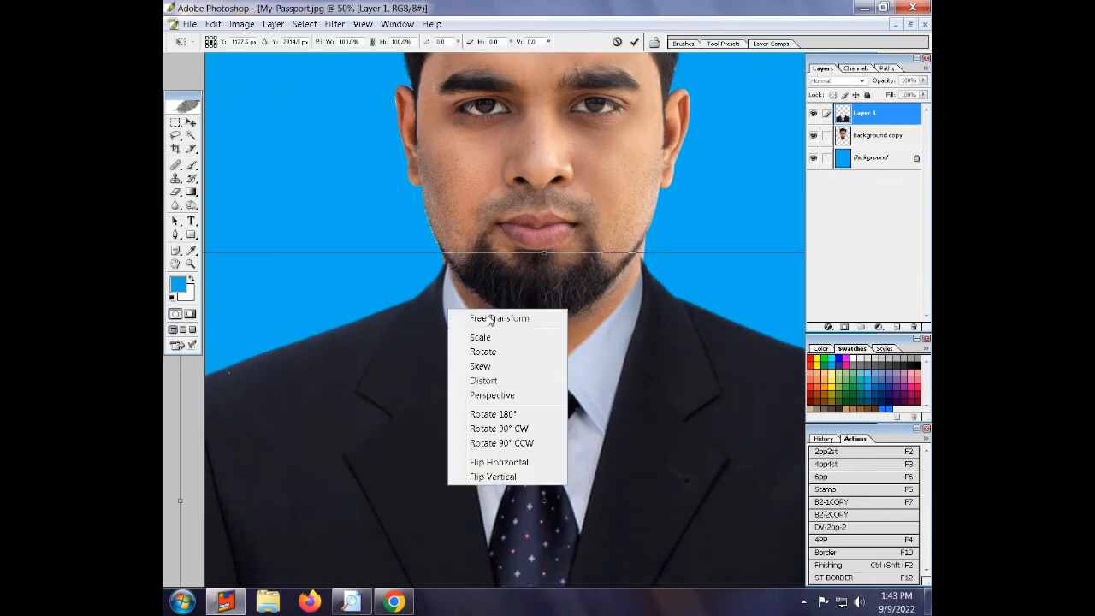
{"action": "left_click", "coordinate": [492, 381]}
{"action": "key", "text": "ctrl+minus"}
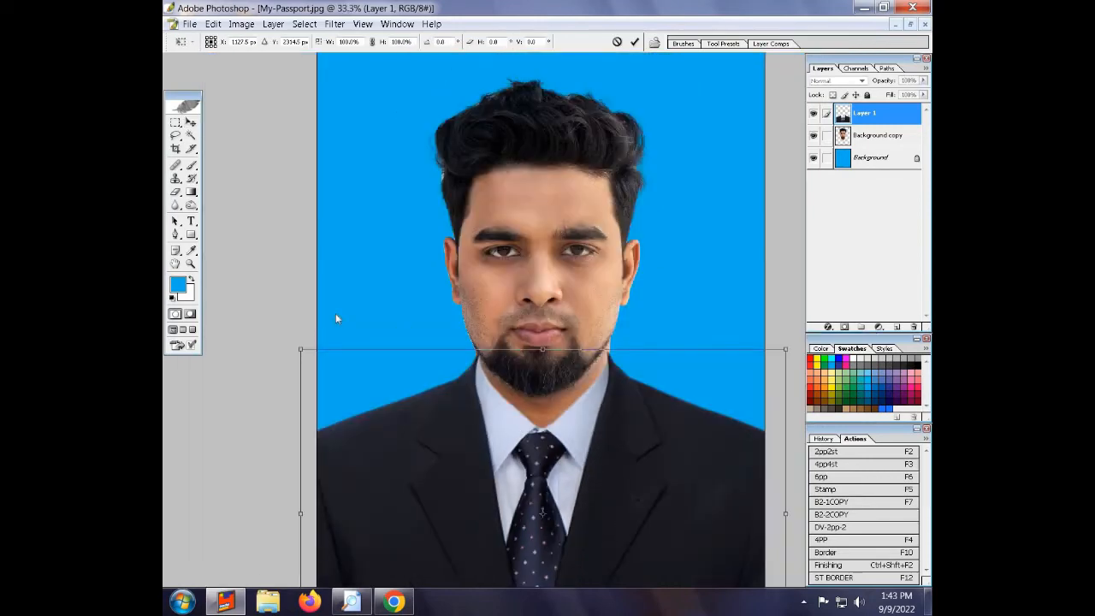
{"action": "left_click_drag", "start_coordinate": [301, 350], "coordinate": [298, 345]}
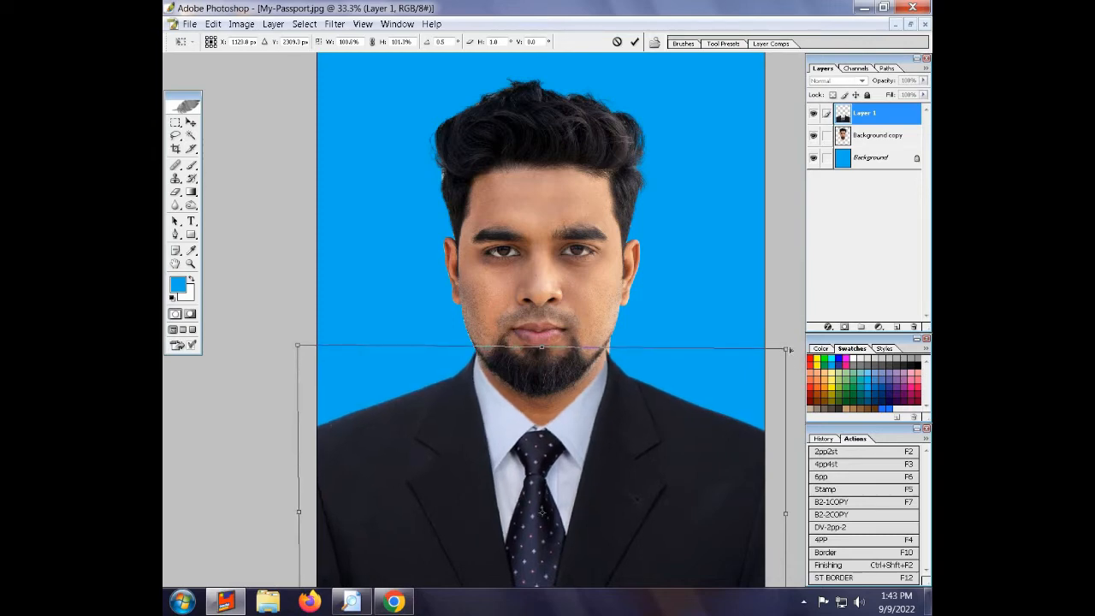
{"action": "left_click_drag", "start_coordinate": [788, 349], "coordinate": [796, 333]}
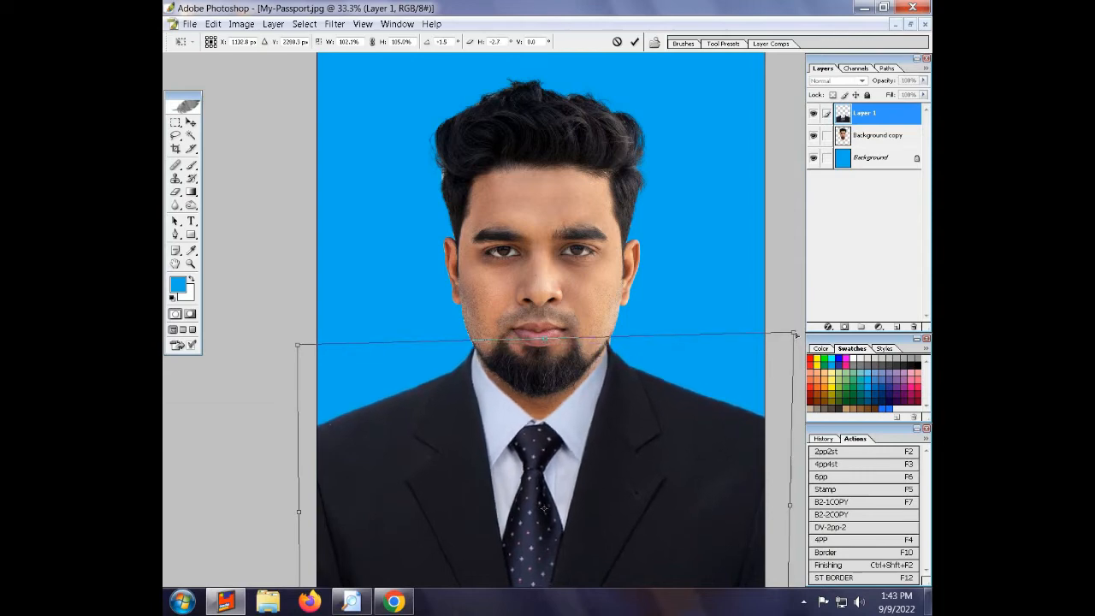
{"action": "key", "text": "Return"}
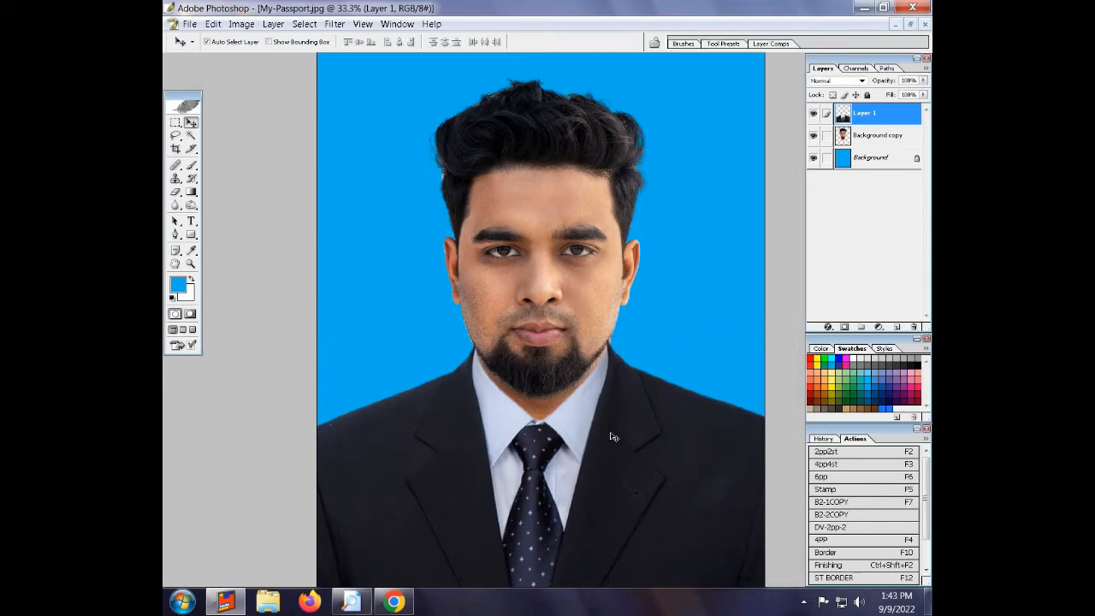
- Erase the jacket collar's tip overlapping the jaw beside the beard, using a soft eraser of about 16 px
{"action": "key", "text": "ctrl+plus"}
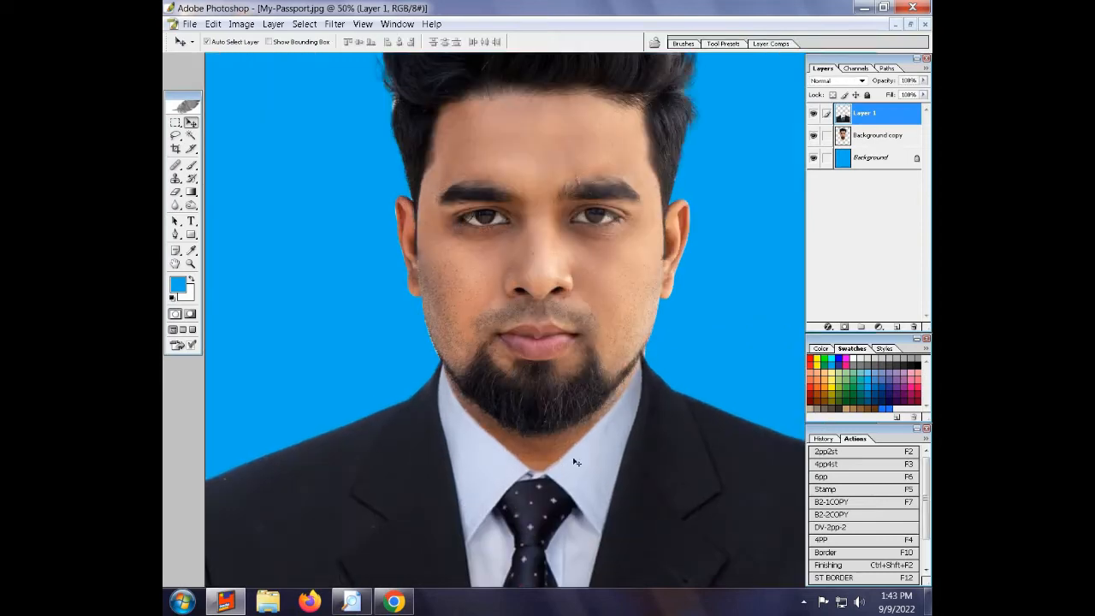
{"action": "key", "text": "Tab"}
{"action": "key", "text": "ctrl+plus"}
{"action": "key", "text": "ctrl+plus"}
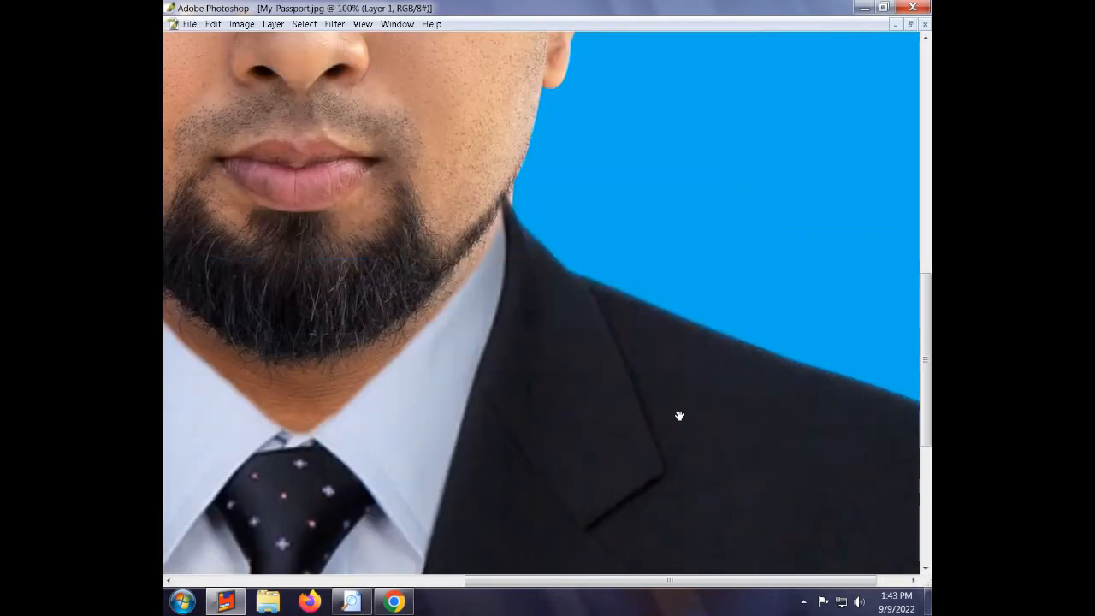
{"action": "scroll", "coordinate": [580, 403], "scroll_direction": "up", "scroll_amount": 2}
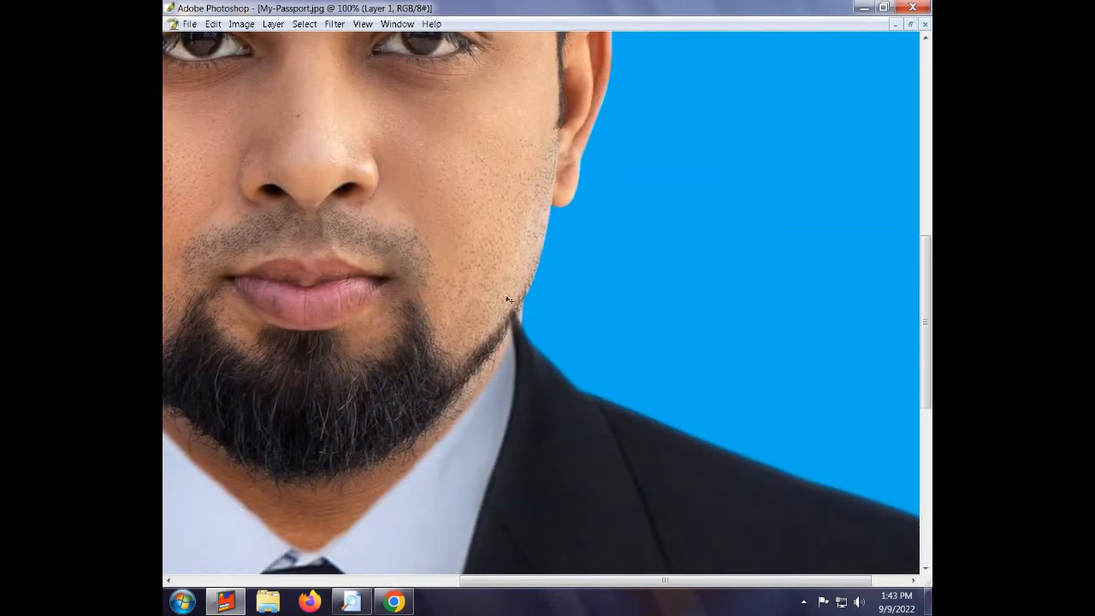
{"action": "key", "text": "Tab"}
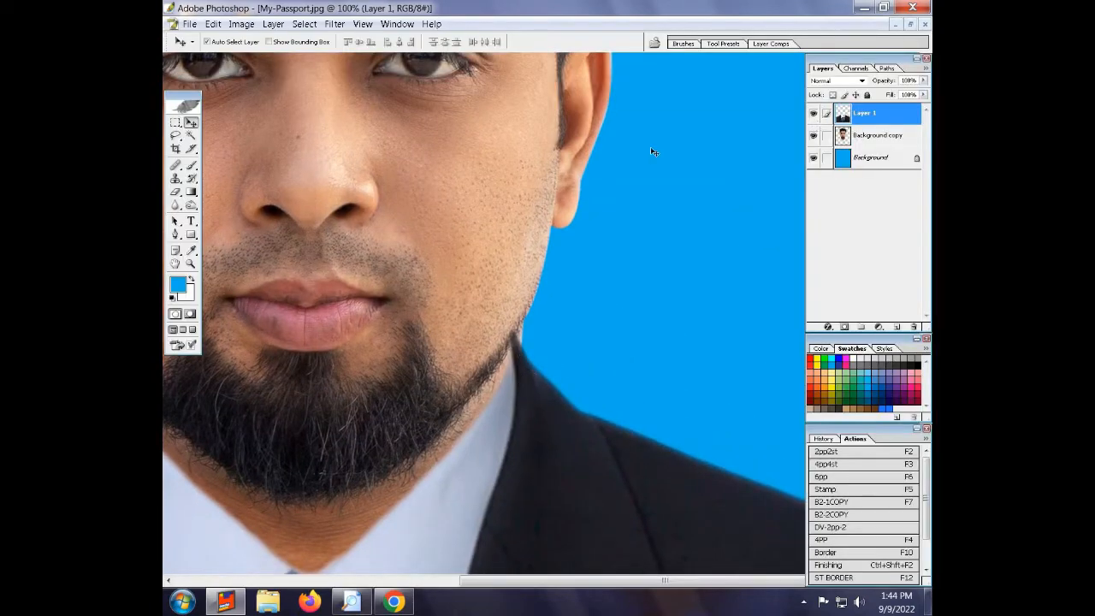
{"action": "left_click_drag", "start_coordinate": [177, 192], "coordinate": [219, 195]}
{"action": "right_click", "coordinate": [522, 330]}
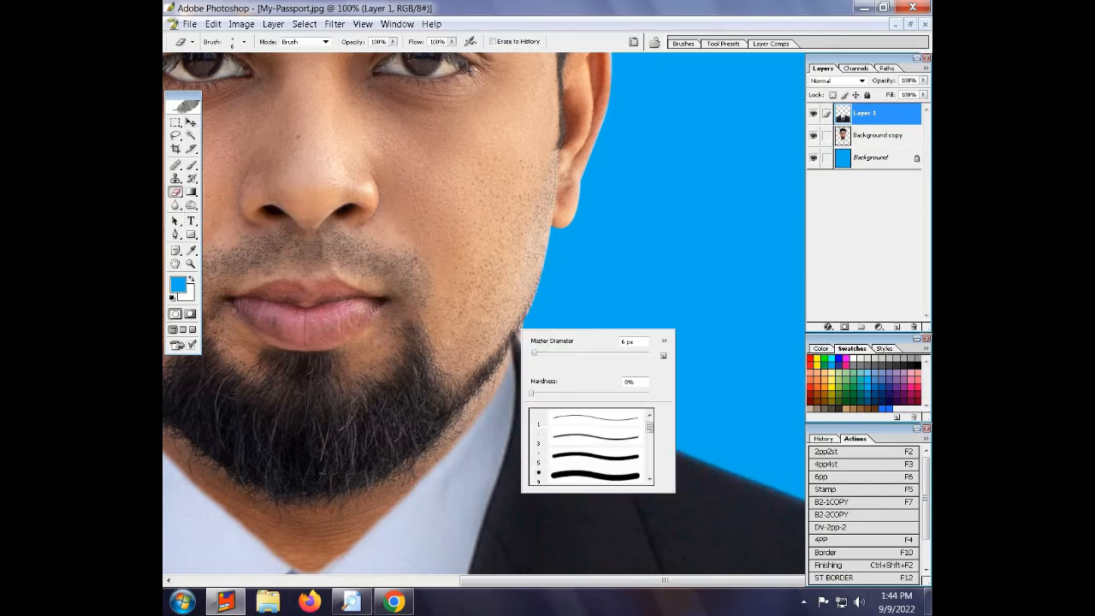
{"action": "left_click", "coordinate": [540, 353]}
{"action": "left_click_drag", "start_coordinate": [515, 333], "coordinate": [512, 342]}
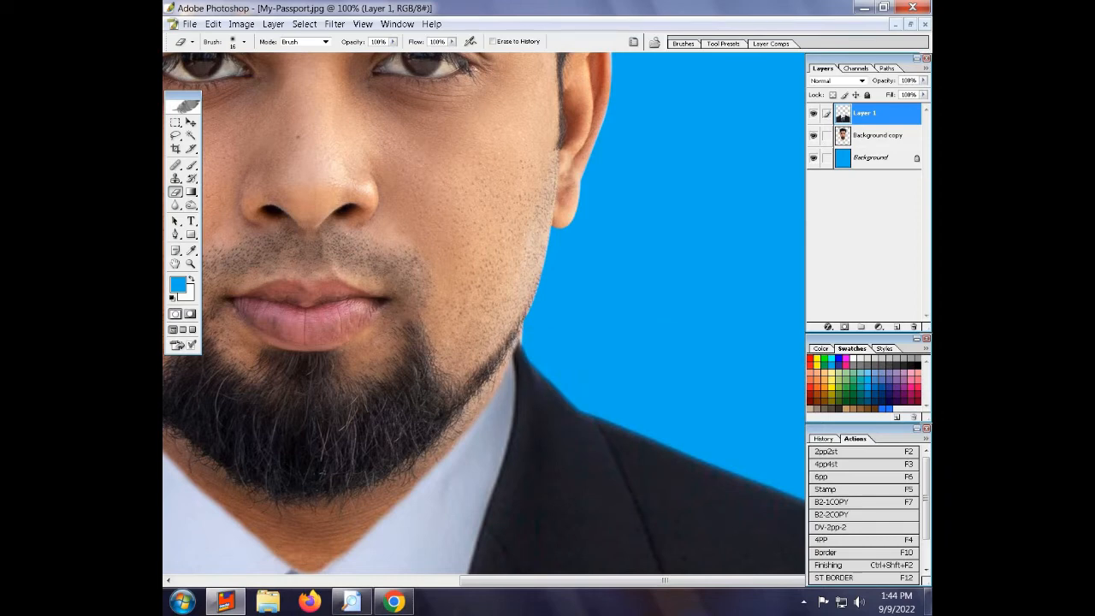
- Rotate the head layer clockwise by about 1 degree to straighten the face
{"action": "left_click", "coordinate": [191, 122]}
{"action": "key", "text": "ctrl+minus"}
{"action": "key", "text": "ctrl+minus"}
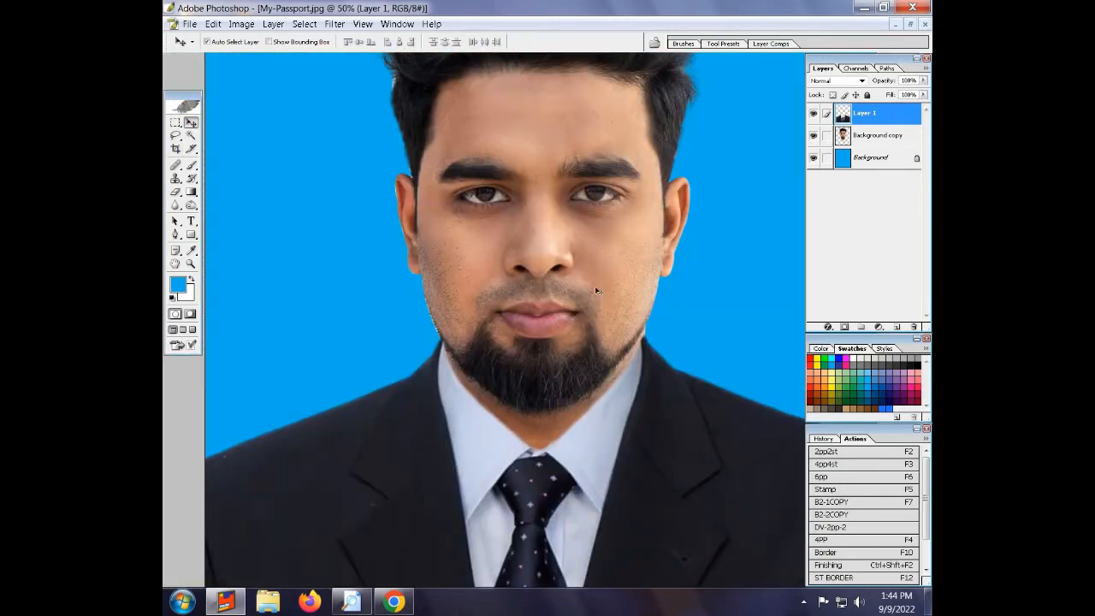
{"action": "left_click", "coordinate": [598, 278]}
{"action": "key", "text": "ctrl+t"}
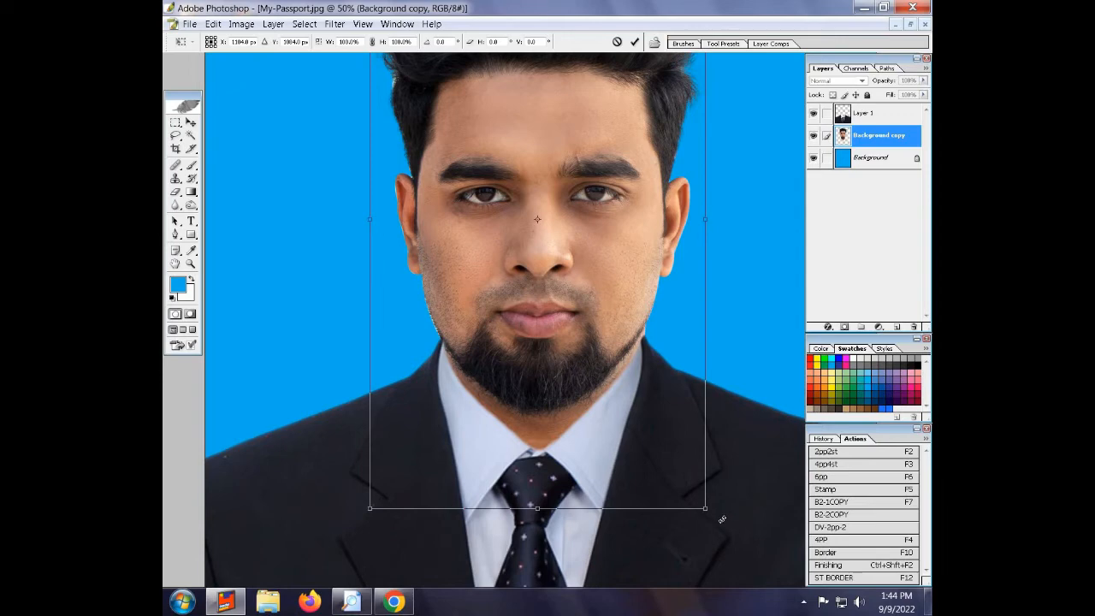
{"action": "left_click_drag", "start_coordinate": [722, 519], "coordinate": [723, 529]}
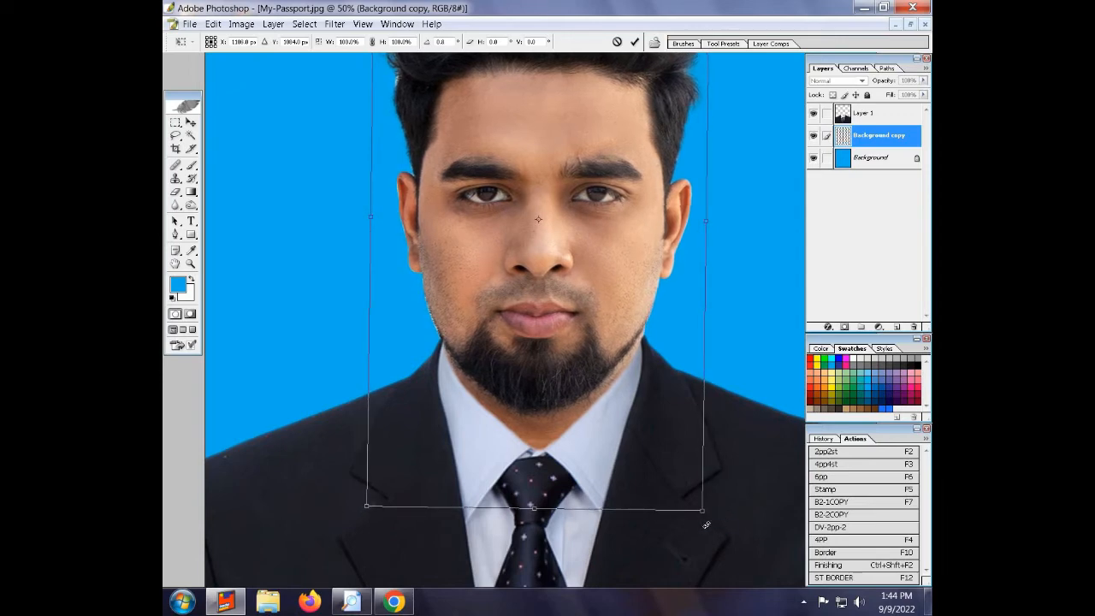
{"action": "left_click_drag", "start_coordinate": [734, 481], "coordinate": [739, 487]}
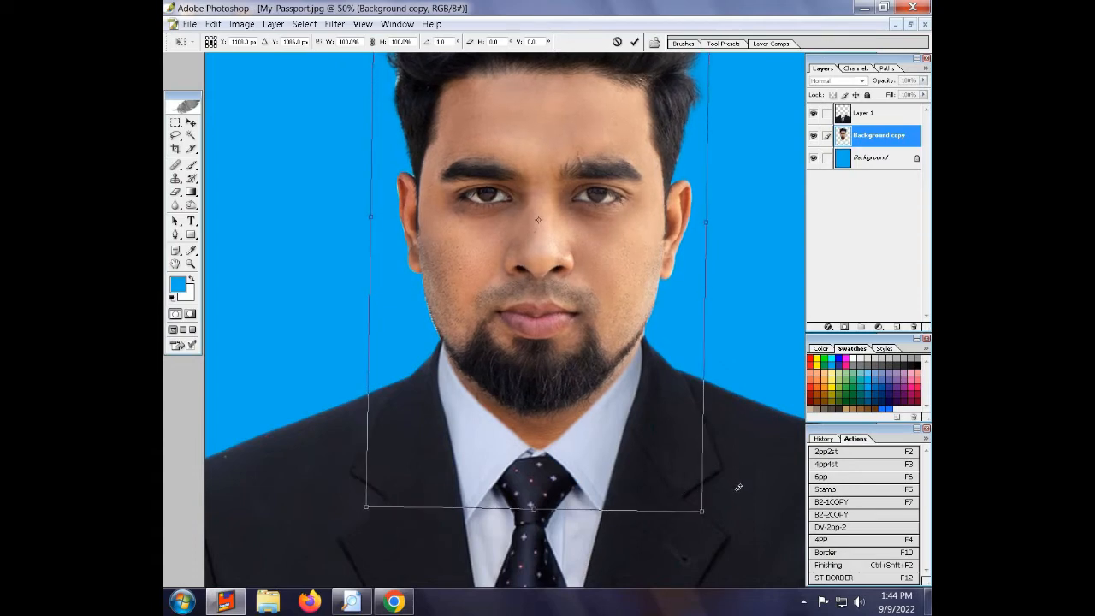
{"action": "key", "text": "Return"}
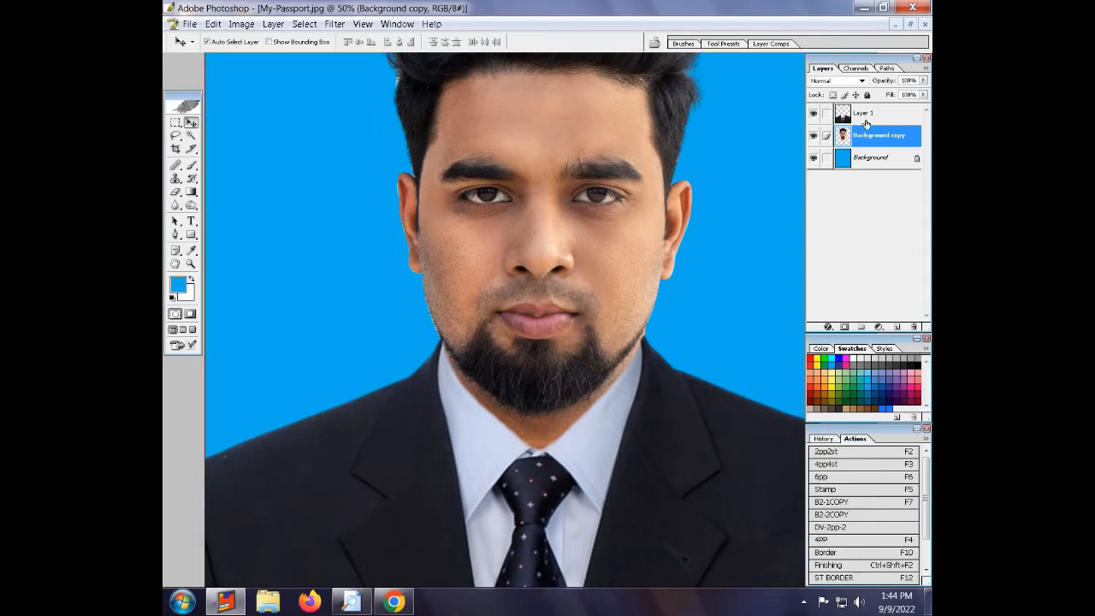
- Distort the suit layer by raising its upper corner on the image's right side slightly, lifting that shoulder and collar
{"action": "left_click", "coordinate": [859, 120]}
{"action": "key", "text": "ctrl+t"}
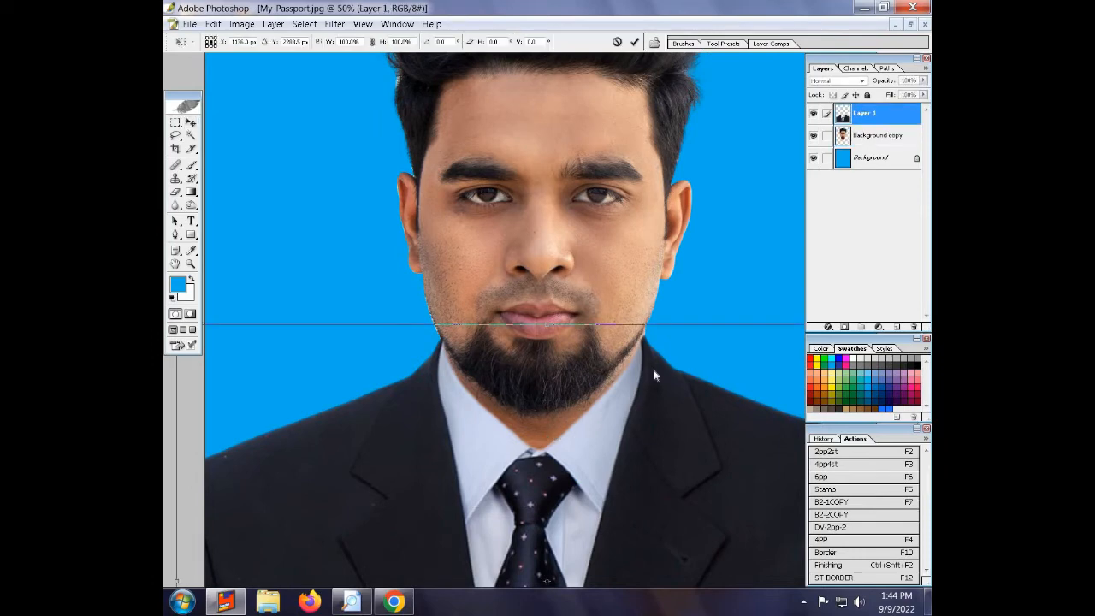
{"action": "right_click", "coordinate": [653, 371]}
{"action": "left_click", "coordinate": [697, 444]}
{"action": "key", "text": "Return"}
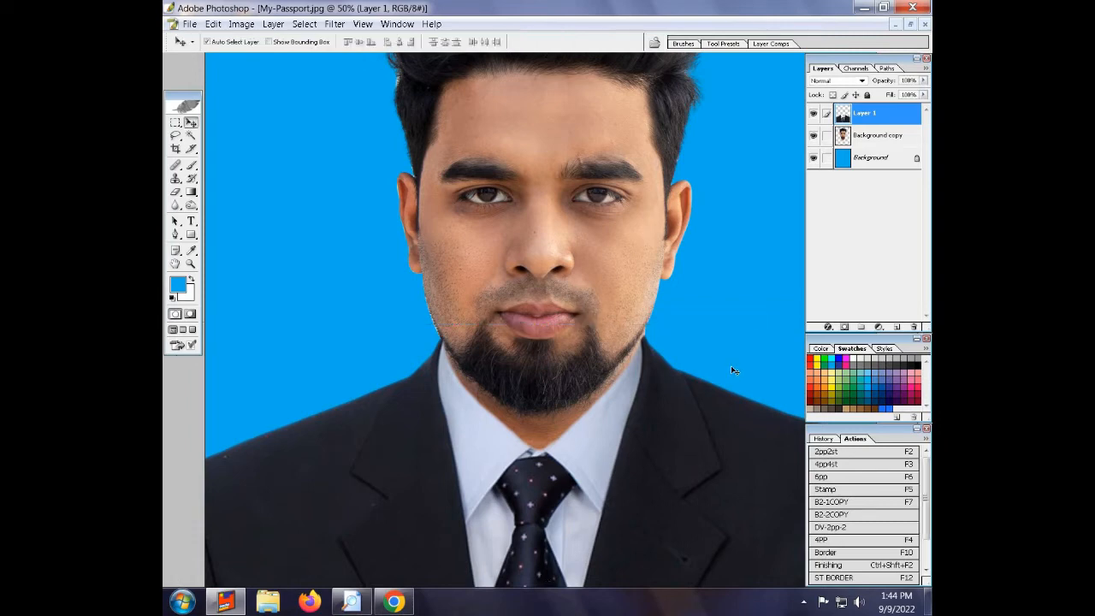
{"action": "key", "text": "ctrl+minus"}
{"action": "key", "text": "ctrl+t"}
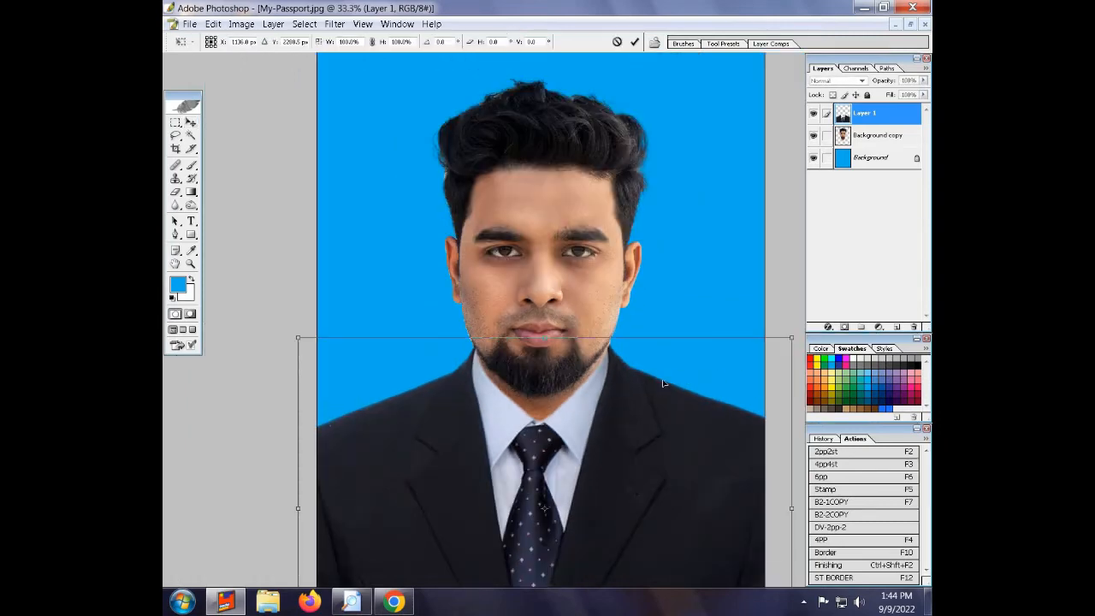
{"action": "right_click", "coordinate": [661, 382]}
{"action": "left_click", "coordinate": [707, 452]}
{"action": "left_click_drag", "start_coordinate": [797, 341], "coordinate": [793, 334]}
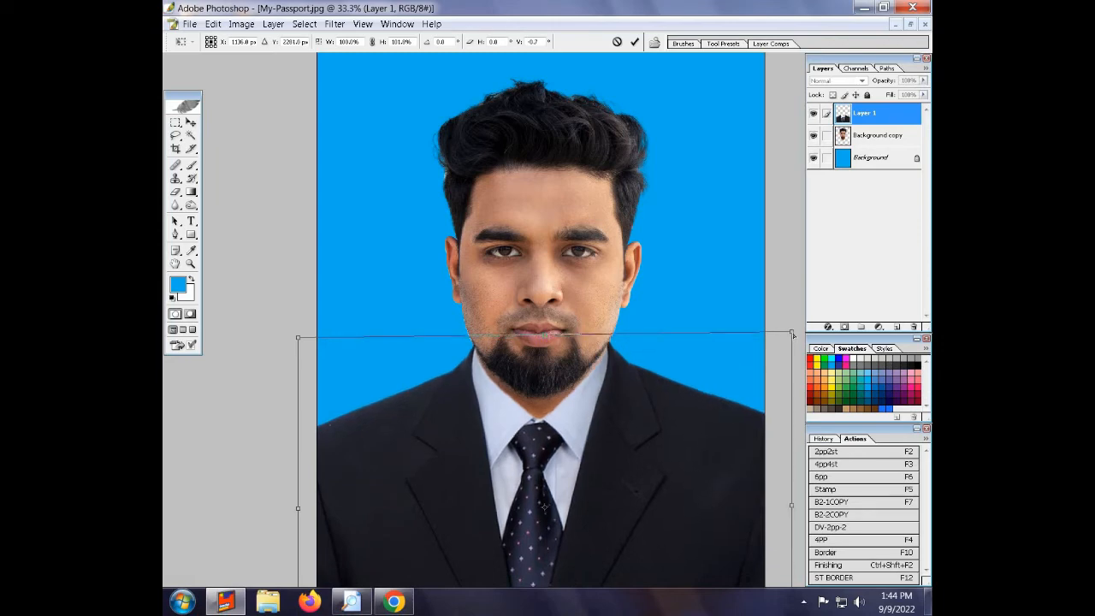
{"action": "key", "text": "Return"}
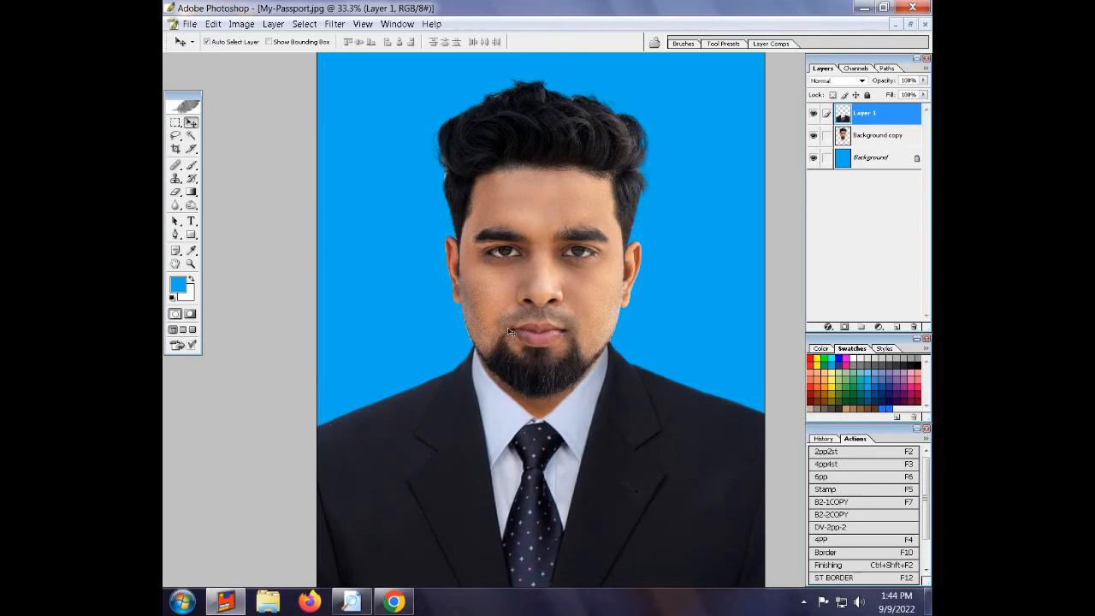
- Clone skin over the white fringe along the jaw on the image's left, within the head layer's outline, at about 26% opacity, and deselect
{"action": "key", "text": "ctrl+plus"}
{"action": "left_click", "coordinate": [464, 305]}
{"action": "key", "text": "ctrl+plus"}
{"action": "key", "text": "ctrl+plus"}
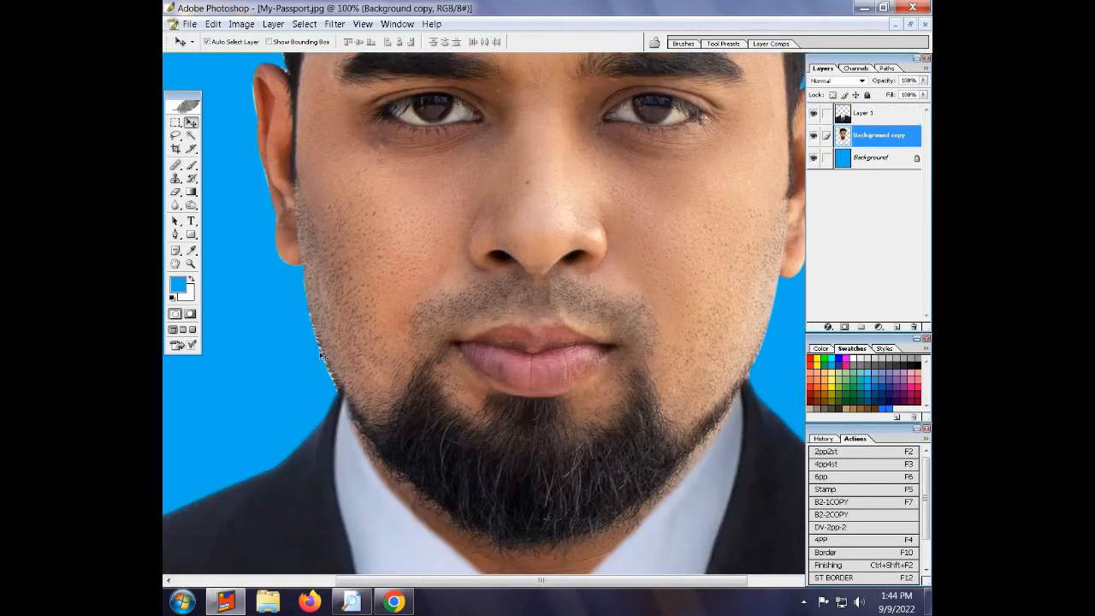
{"action": "key", "text": "ctrl+plus"}
{"action": "left_click_drag", "start_coordinate": [379, 318], "coordinate": [519, 297]}
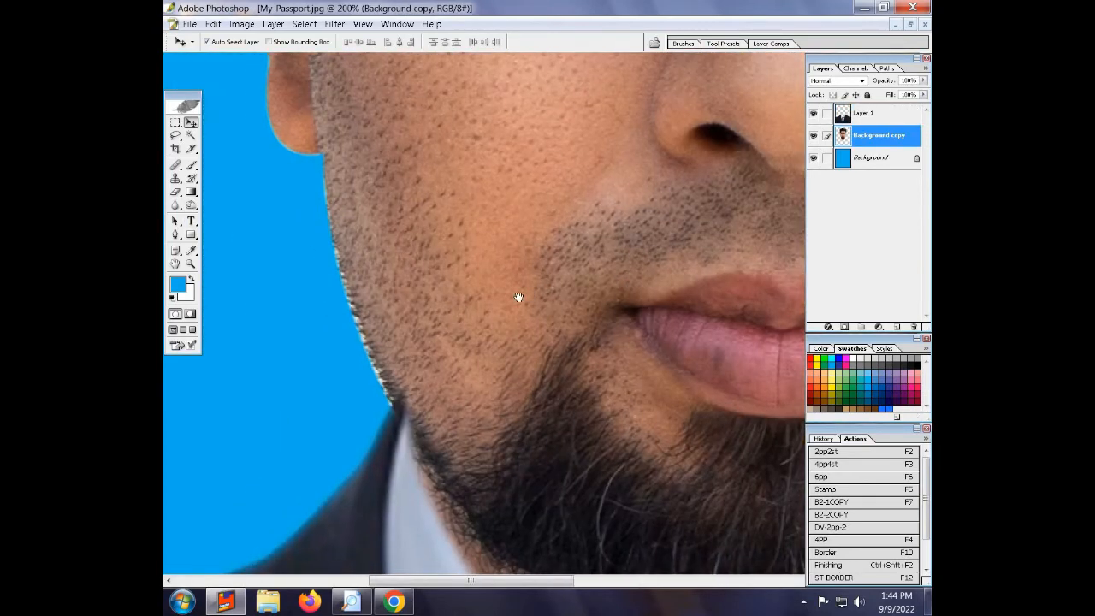
{"action": "left_click", "coordinate": [843, 137], "text": "ctrl"}
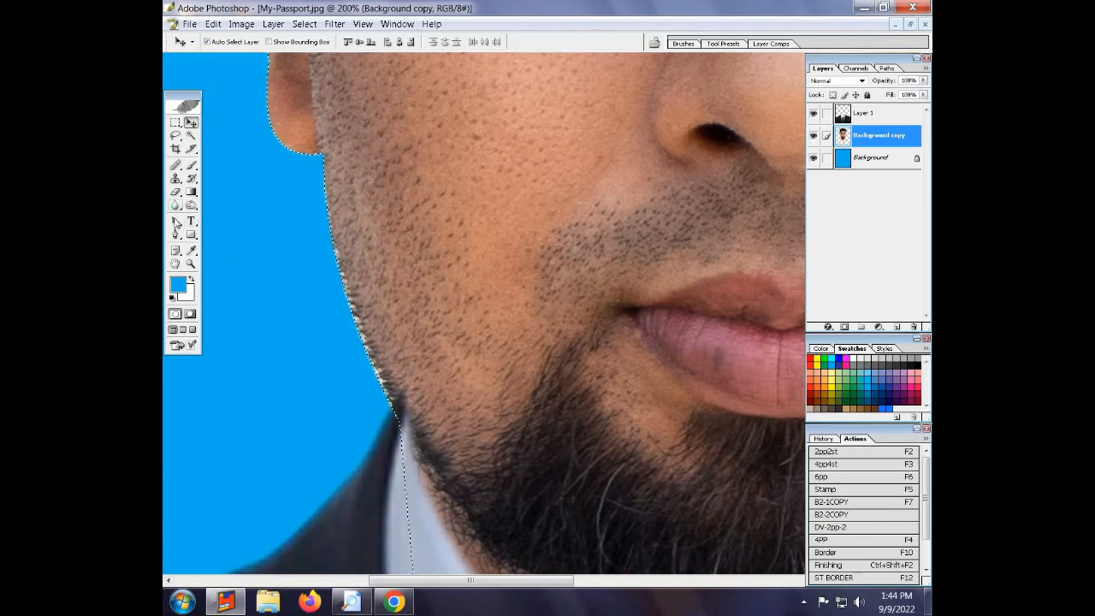
{"action": "left_click_drag", "start_coordinate": [176, 178], "coordinate": [206, 180]}
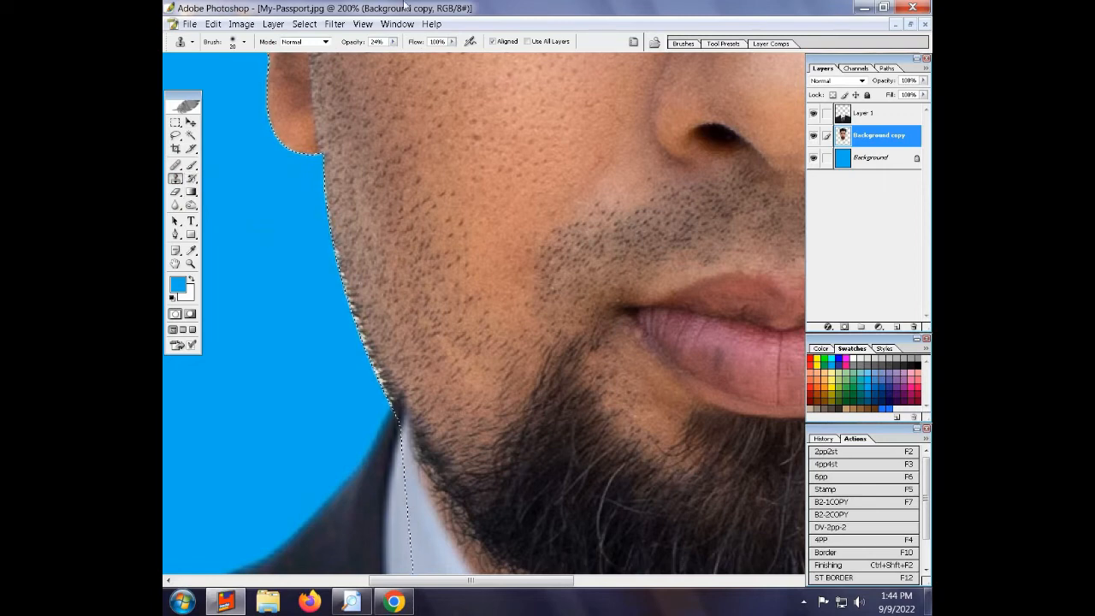
{"action": "left_click_drag", "start_coordinate": [393, 41], "coordinate": [397, 58]}
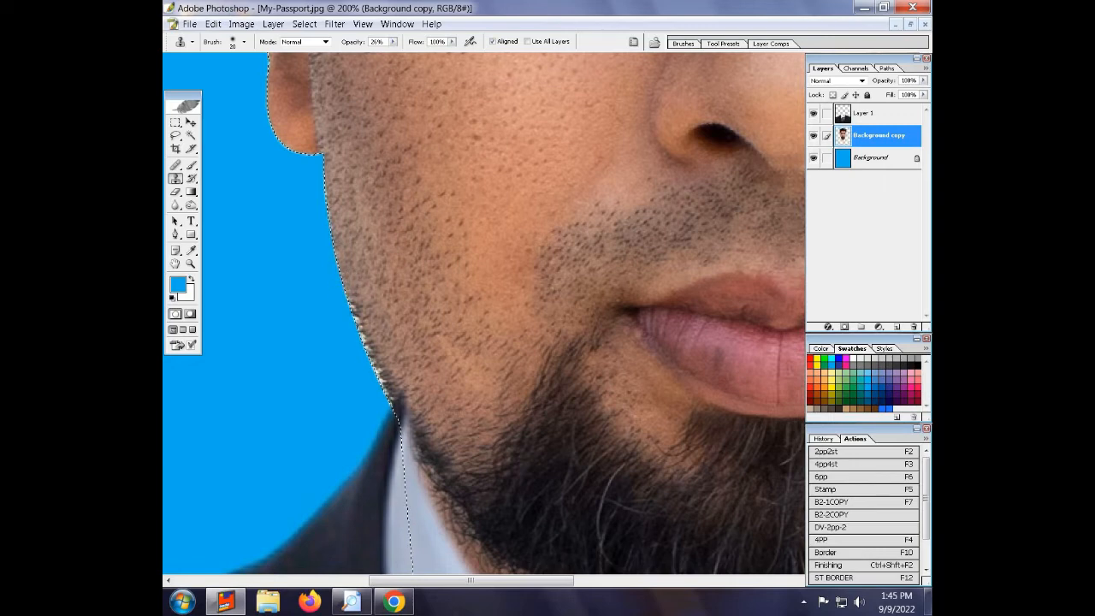
{"action": "left_click_drag", "start_coordinate": [353, 306], "coordinate": [382, 376]}
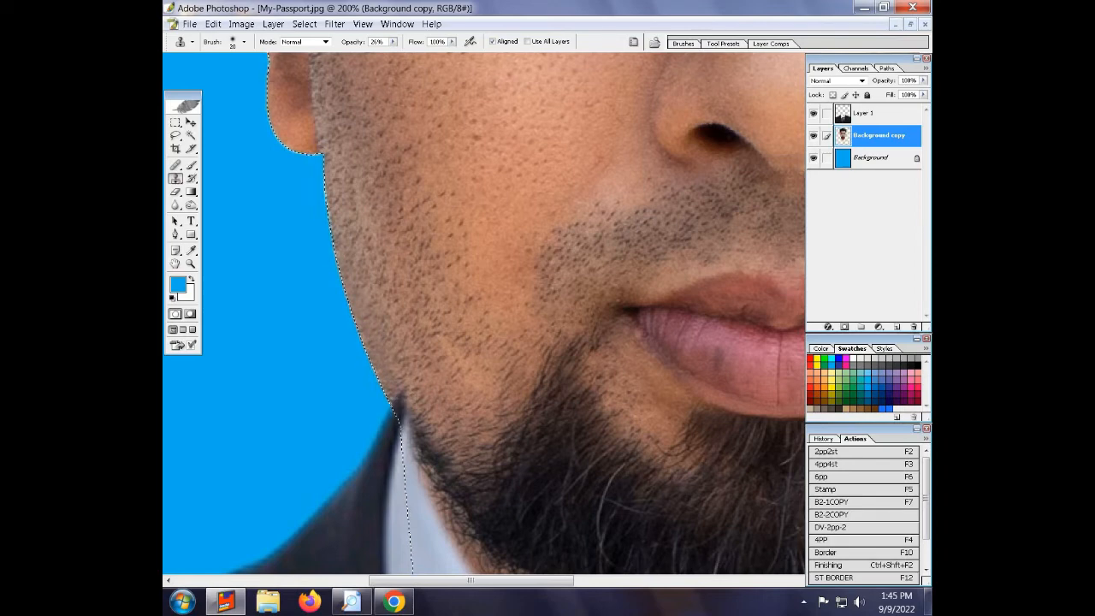
{"action": "key", "text": "ctrl+d"}
- Erase the suit collar's dark tip overlapping the jaw below the ear, using the 16 px eraser
{"action": "left_click", "coordinate": [176, 192]}
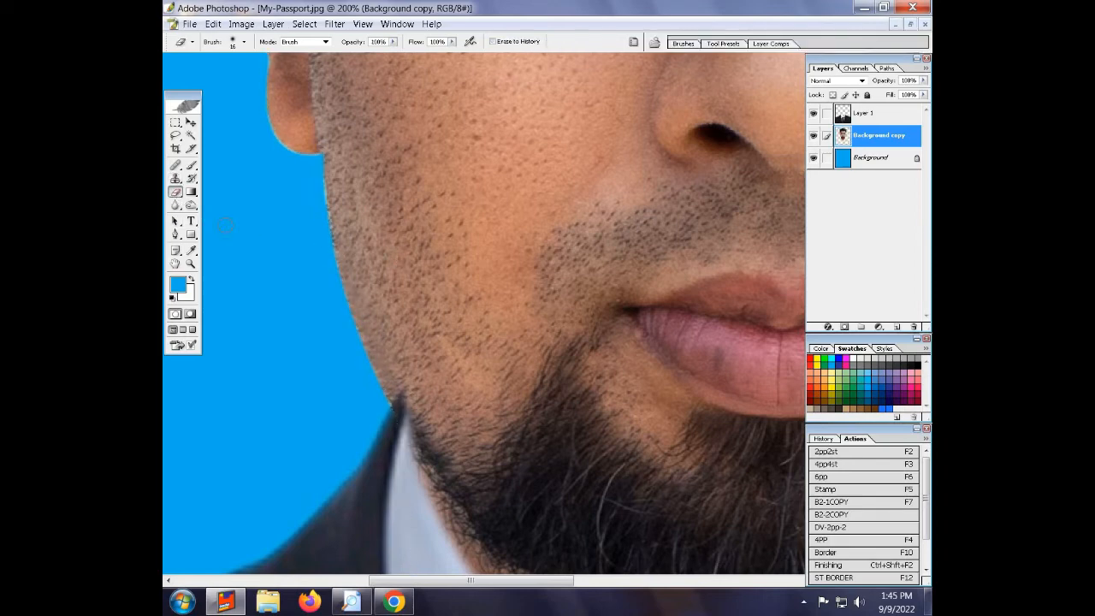
{"action": "left_click", "coordinate": [882, 119]}
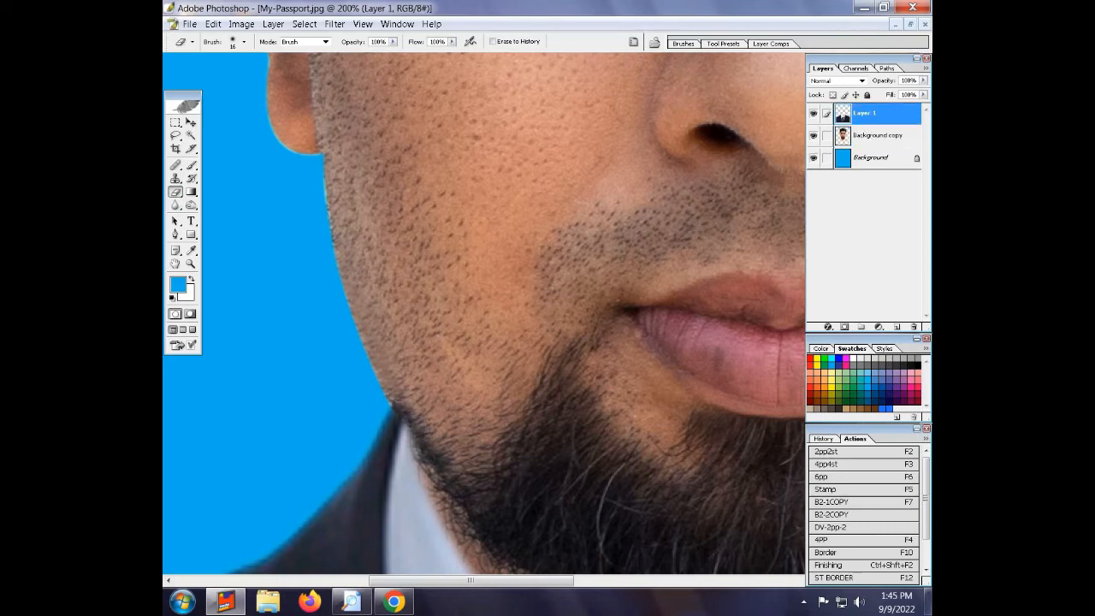
{"action": "key", "text": "ctrl+minus"}
{"action": "key", "text": "ctrl+minus"}
{"action": "key", "text": "ctrl+minus"}
{"action": "key", "text": "ctrl+minus"}
{"action": "key", "text": "ctrl+minus"}
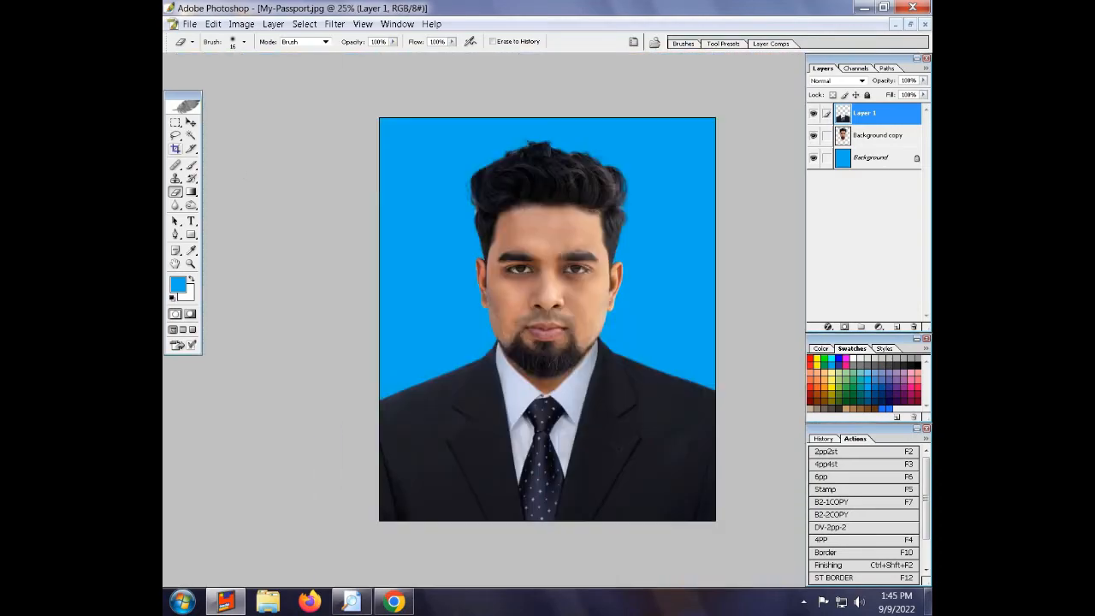
- Crop the photo to 1.5 × 1.9 in at 300 pixels/inch, centred on the head and shoulders
{"action": "key", "text": "v"}
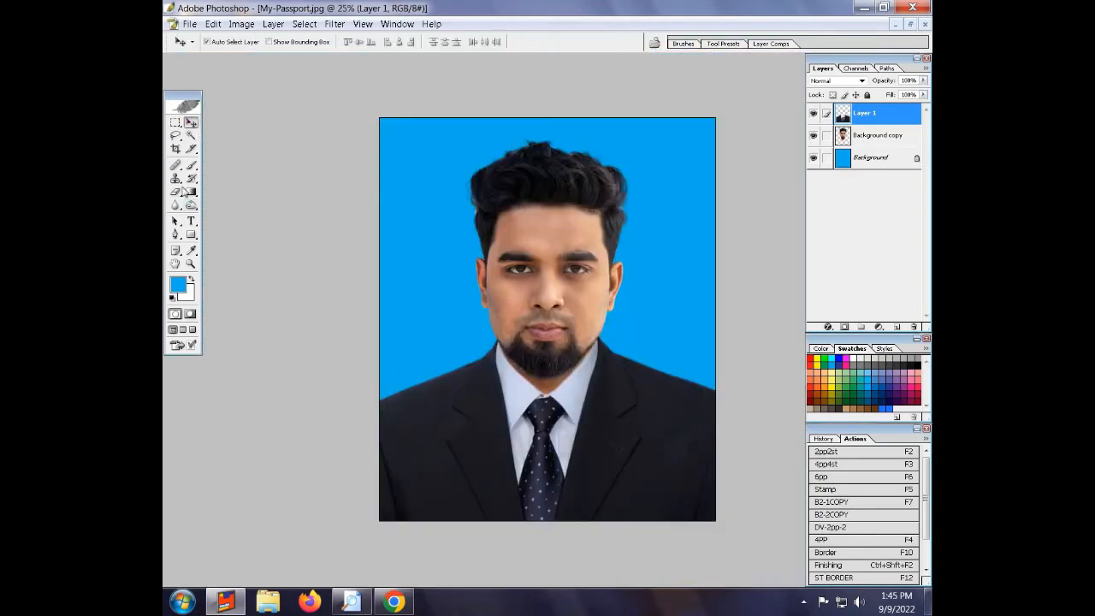
{"action": "left_click", "coordinate": [176, 149]}
{"action": "mouse_move", "coordinate": [401, 119]}
{"action": "left_mouse_down"}
{"action": "mouse_move", "coordinate": [719, 494]}
{"action": "mouse_move", "coordinate": [697, 488]}
{"action": "left_mouse_up"}
{"action": "key", "text": "Right"}
{"action": "key", "text": "Right"}
{"action": "key", "text": "Right"}
{"action": "key", "text": "Right"}
{"action": "key", "text": "Down"}
{"action": "key", "text": "Down"}
{"action": "key", "text": "Down"}
{"action": "key", "text": "Down"}
{"action": "key", "text": "Down"}
{"action": "key", "text": "Down"}
{"action": "key", "text": "Down"}
{"action": "key", "text": "Down"}
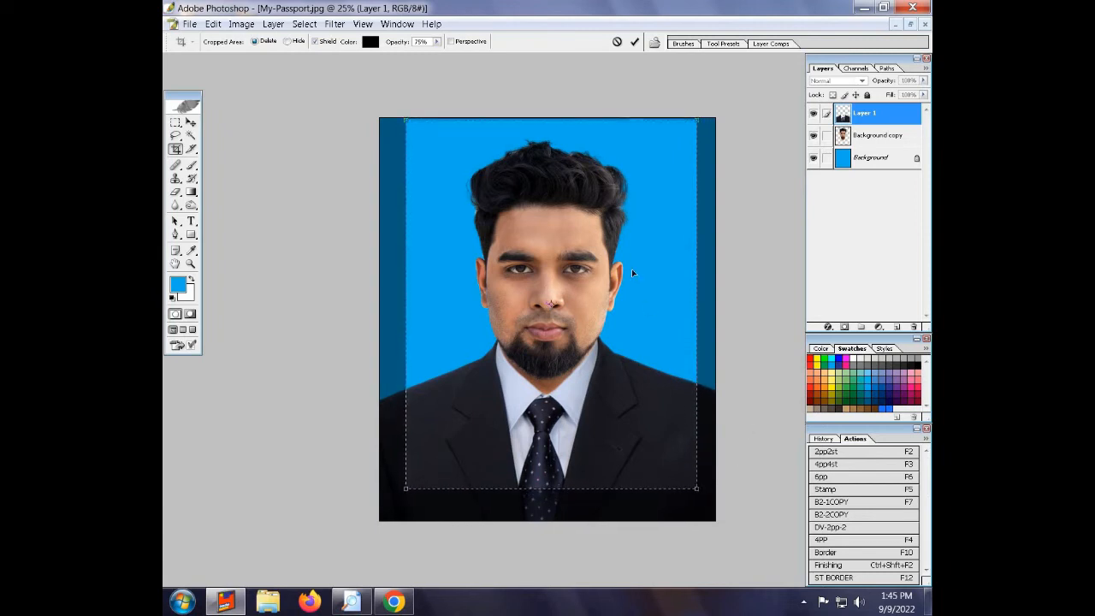
{"action": "key", "text": "Left"}
{"action": "key", "text": "Left"}
{"action": "key", "text": "Left"}
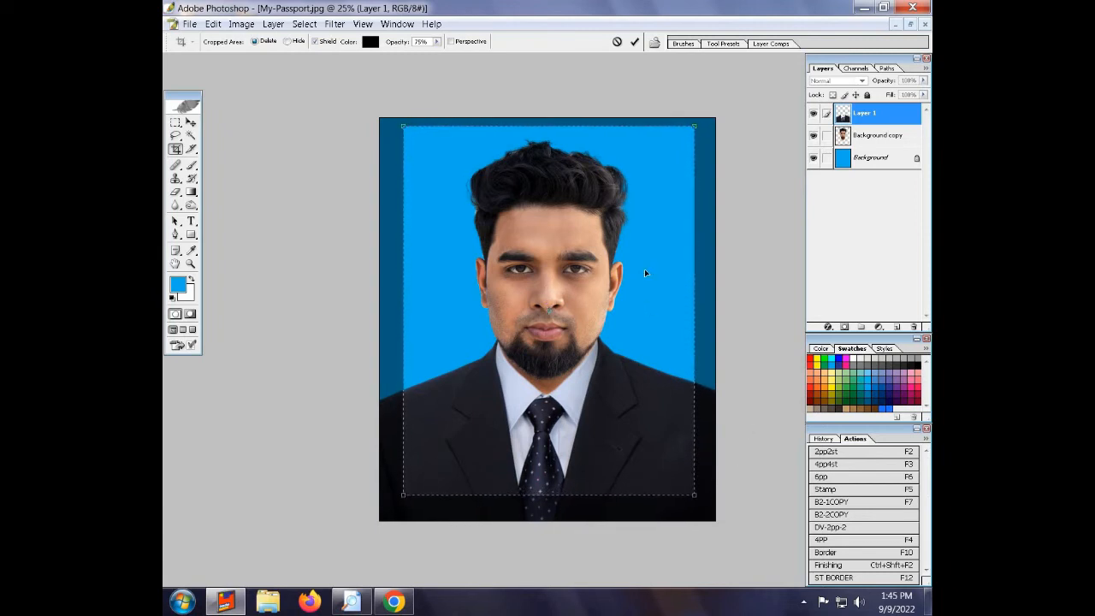
{"action": "key", "text": "Return"}
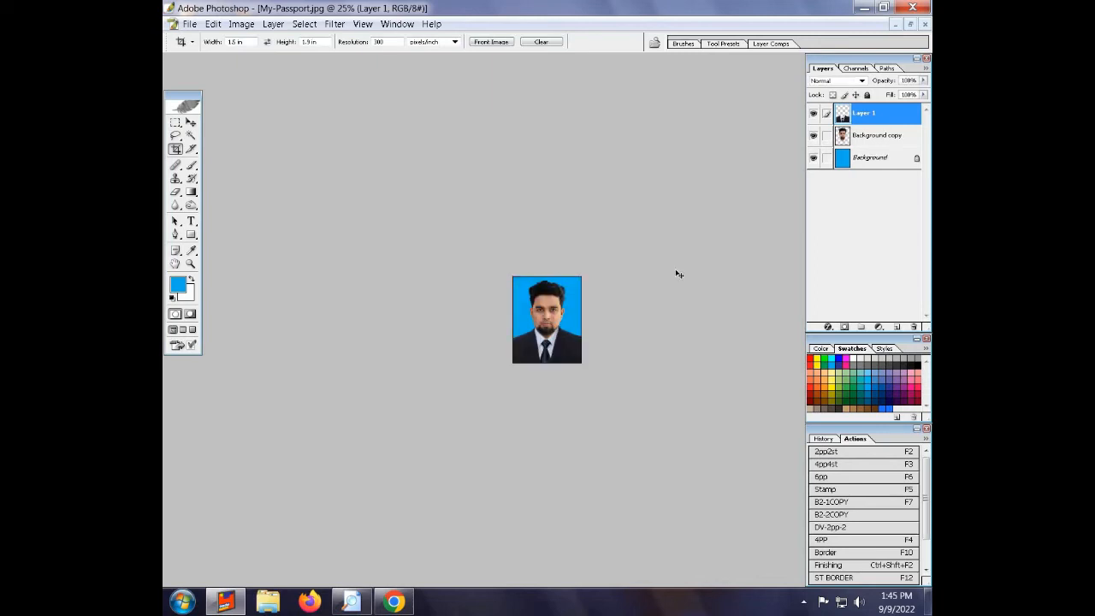
- Lasso the neck area between the beard and shirt collar on the head layer and feather the selection by 5 pixels
{"action": "key", "text": "ctrl+plus"}
{"action": "key", "text": "ctrl+plus"}
{"action": "key", "text": "ctrl+plus"}
{"action": "key", "text": "ctrl+plus"}
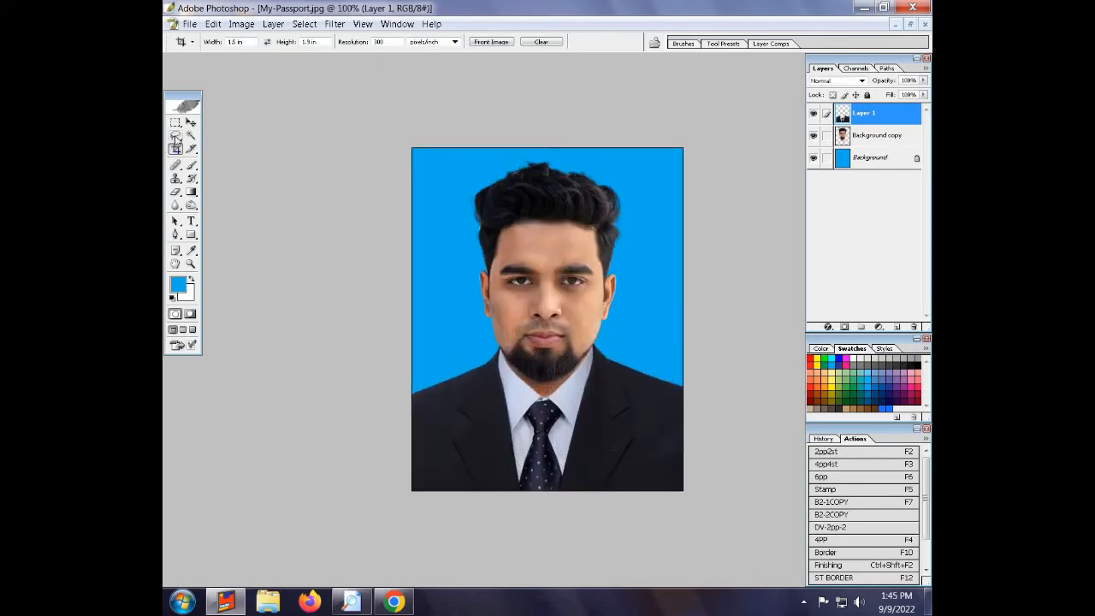
{"action": "left_click", "coordinate": [175, 136]}
{"action": "key", "text": "ctrl+plus"}
{"action": "key", "text": "alt+bracketleft"}
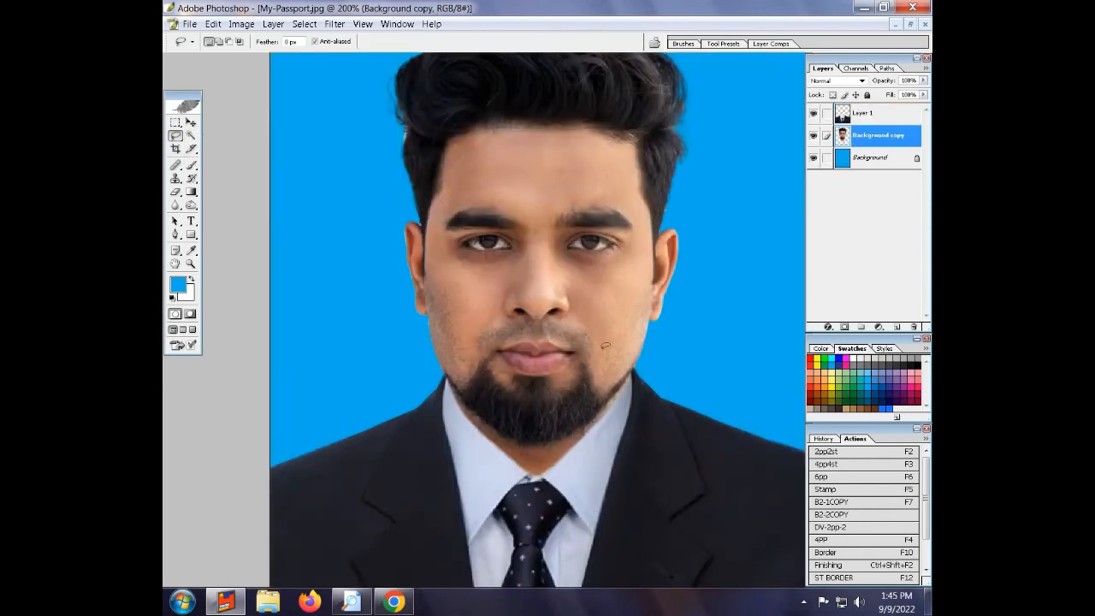
{"action": "mouse_move", "coordinate": [456, 409]}
{"action": "left_mouse_down"}
{"action": "mouse_move", "coordinate": [494, 461]}
{"action": "mouse_move", "coordinate": [557, 483]}
{"action": "mouse_move", "coordinate": [625, 400]}
{"action": "left_mouse_up"}
{"action": "left_click_drag", "start_coordinate": [625, 396], "coordinate": [625, 394]}
{"action": "key", "text": "ctrl+alt+d"}
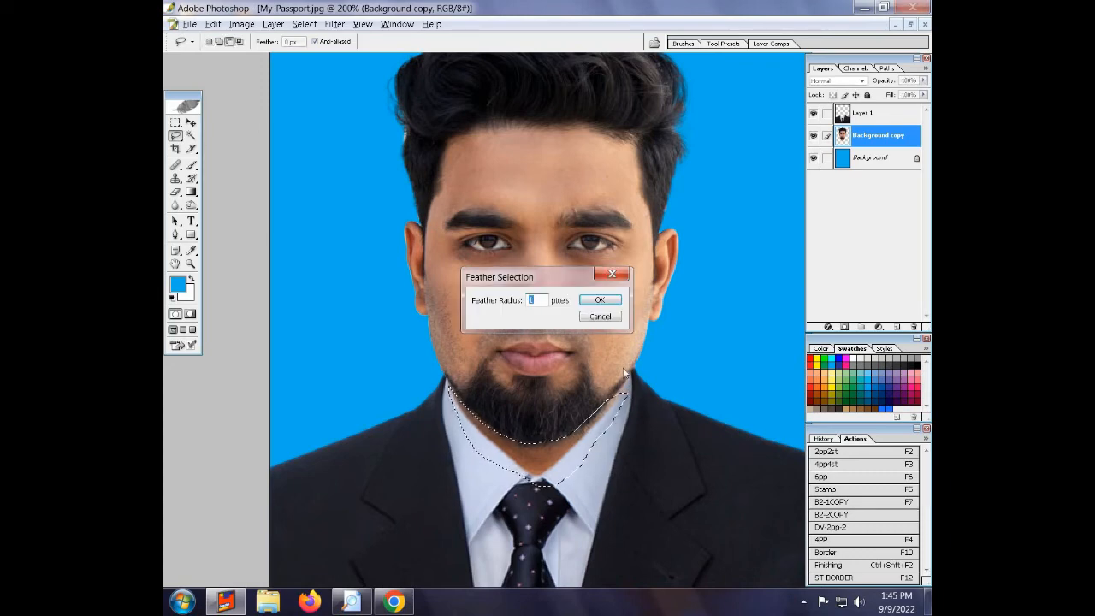
{"action": "type", "text": "5"}
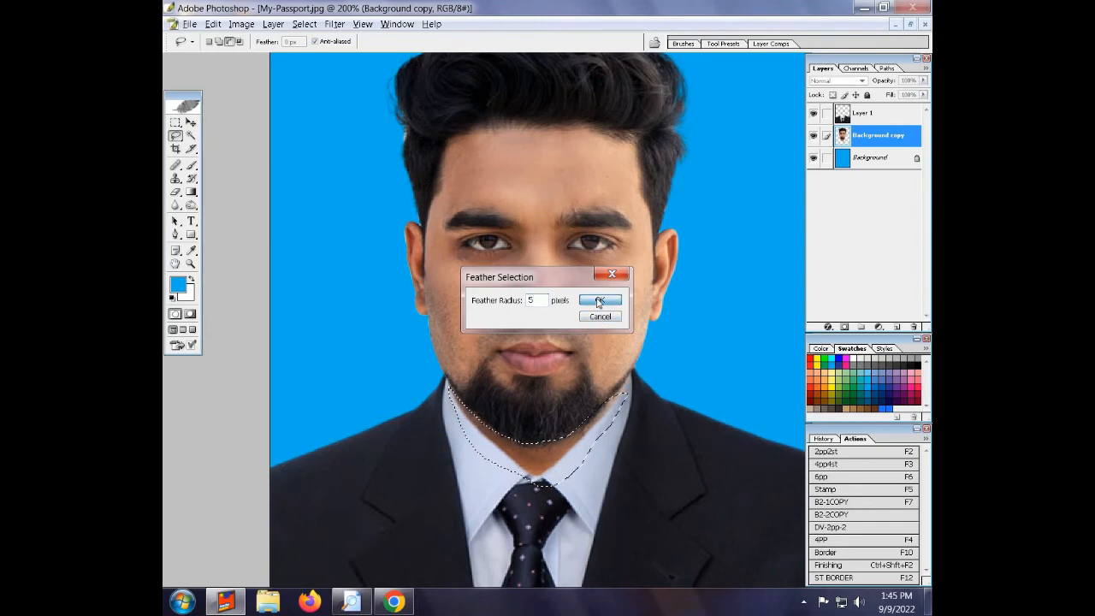
{"action": "left_click", "coordinate": [598, 302]}
- Brighten the selected neck slightly by raising the midtones of the RGB curve, and deselect
{"action": "key", "text": "ctrl+m"}
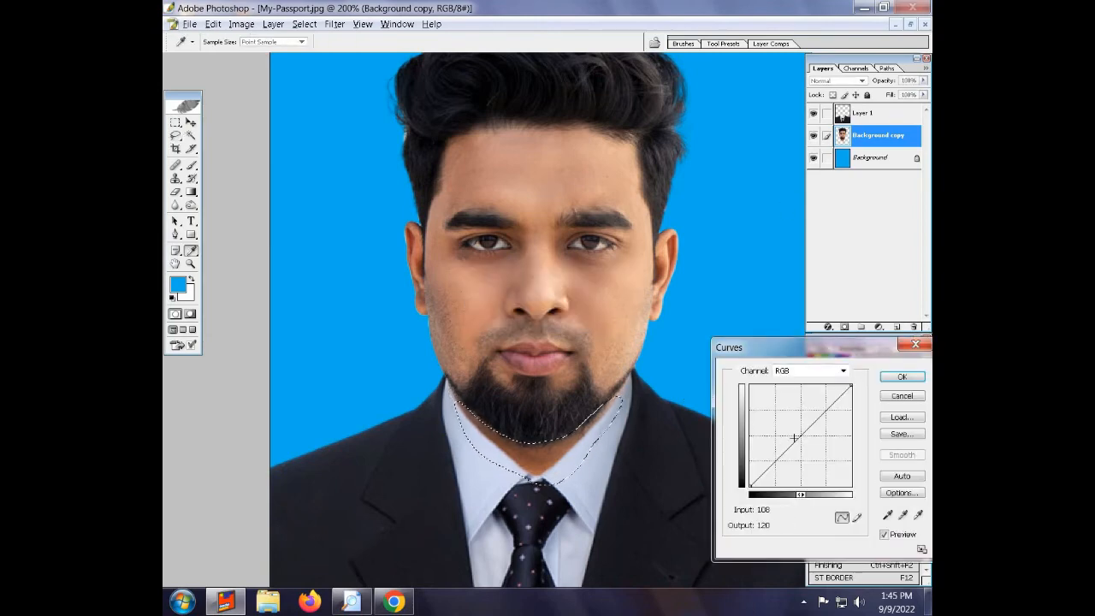
{"action": "left_click_drag", "start_coordinate": [794, 440], "coordinate": [788, 430]}
{"action": "key", "text": "Return"}
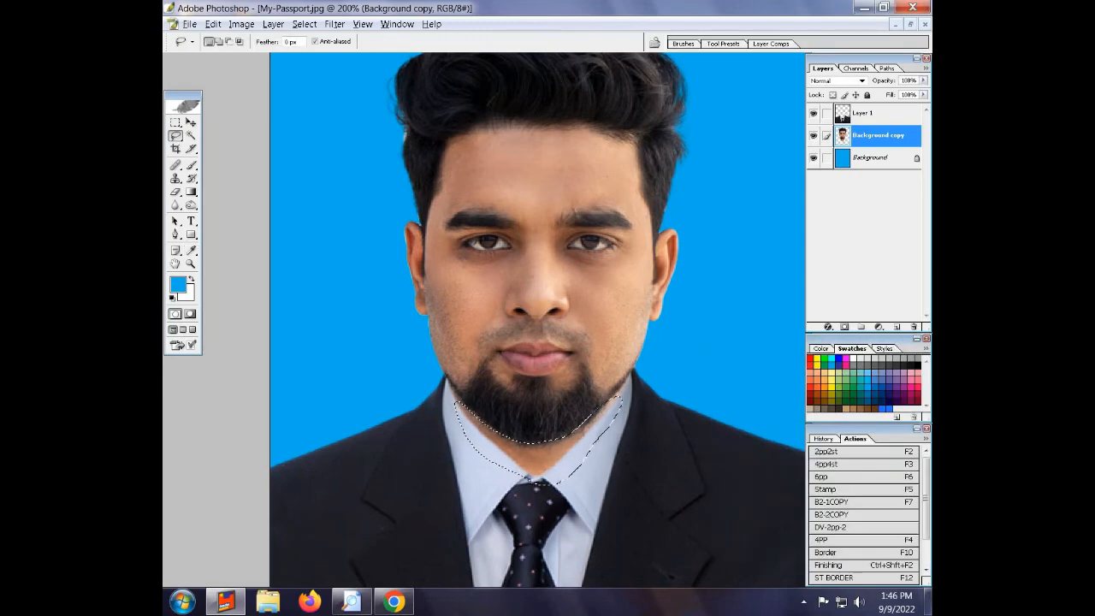
{"action": "key", "text": "ctrl+d"}
{"action": "key", "text": "v"}
- Deepen the blacks of the head layer with Selective Color, setting Black to about +8%
{"action": "key", "text": "ctrl+minus"}
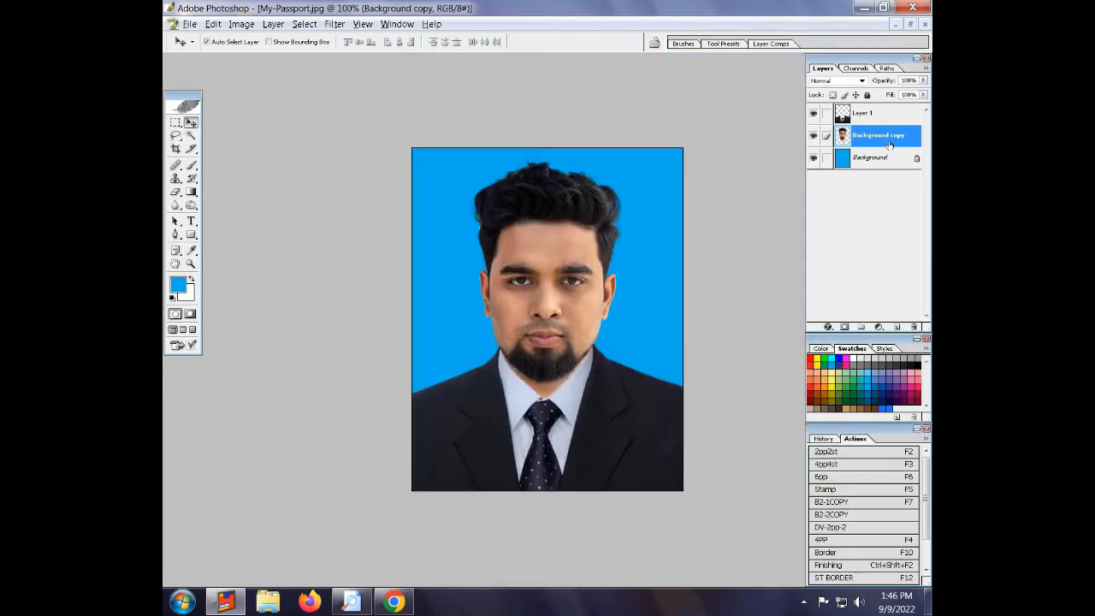
{"action": "left_click", "coordinate": [253, 25]}
{"action": "mouse_move", "coordinate": [265, 59]}
{"action": "left_click", "coordinate": [416, 224]}
{"action": "left_click", "coordinate": [779, 240]}
{"action": "left_click", "coordinate": [775, 332]}
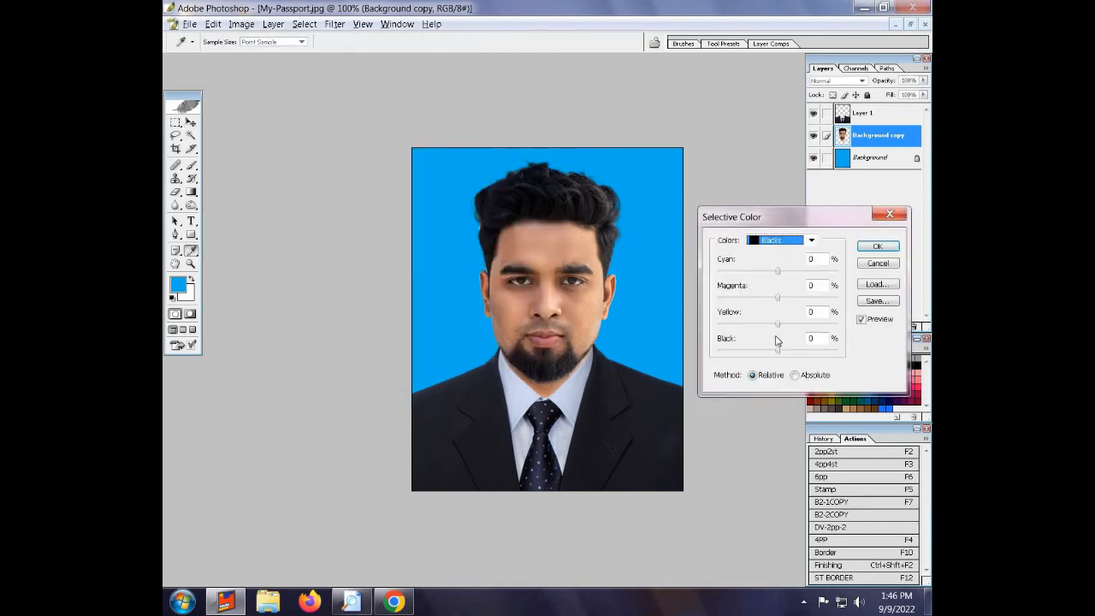
{"action": "left_click_drag", "start_coordinate": [780, 352], "coordinate": [783, 354]}
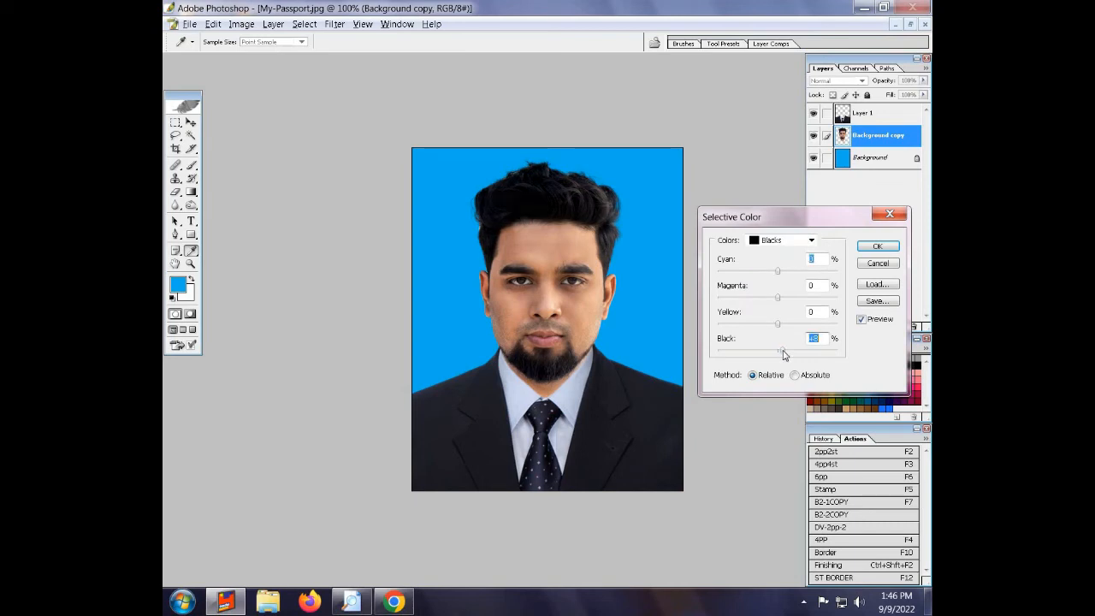
{"action": "left_click", "coordinate": [876, 247]}
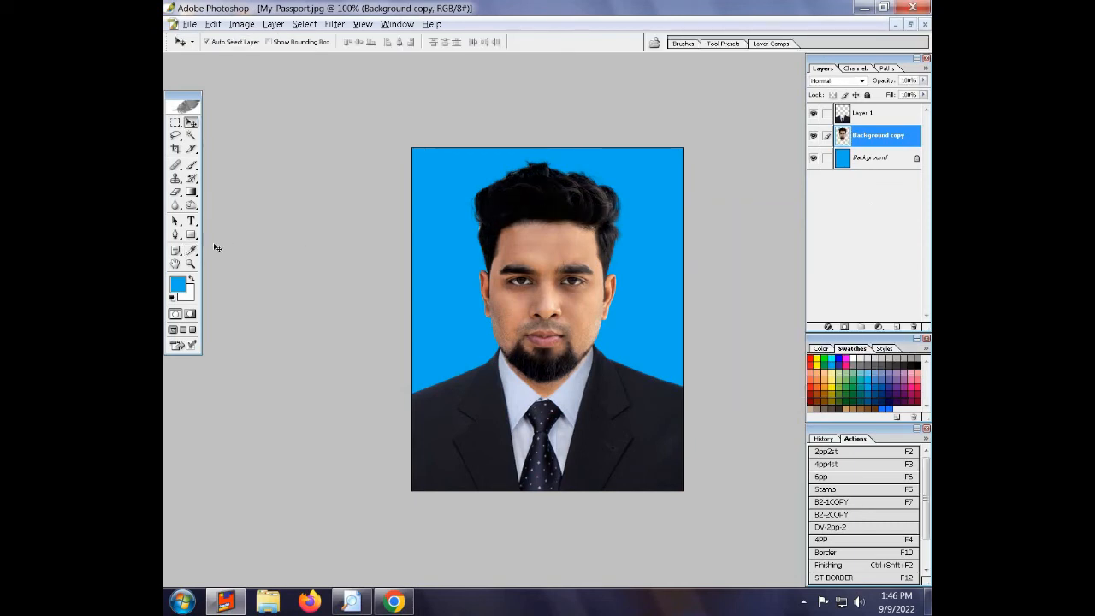
- Raise the head layer's contrast to about +12 with Brightness/Contrast
{"action": "left_click", "coordinate": [242, 24]}
{"action": "mouse_move", "coordinate": [281, 60]}
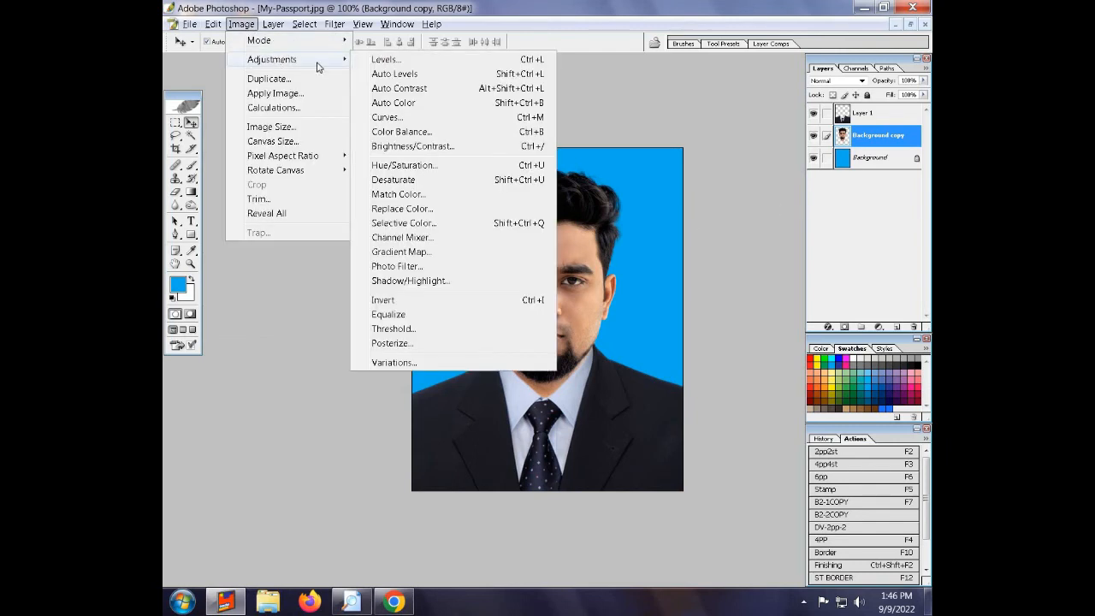
{"action": "left_click", "coordinate": [413, 146]}
{"action": "left_click", "coordinate": [732, 353]}
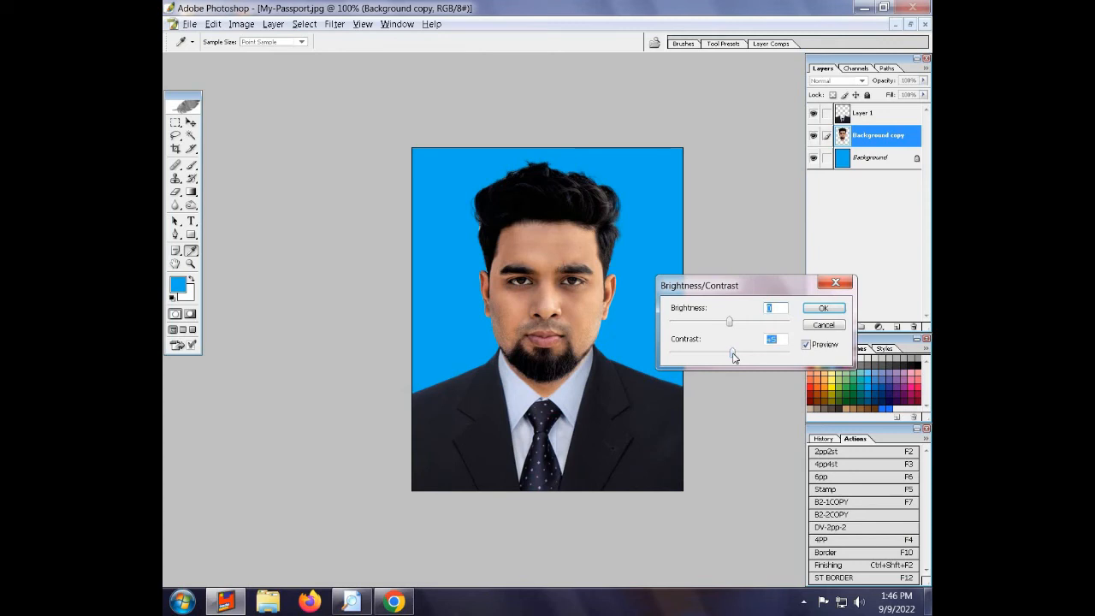
{"action": "left_click_drag", "start_coordinate": [734, 358], "coordinate": [739, 358]}
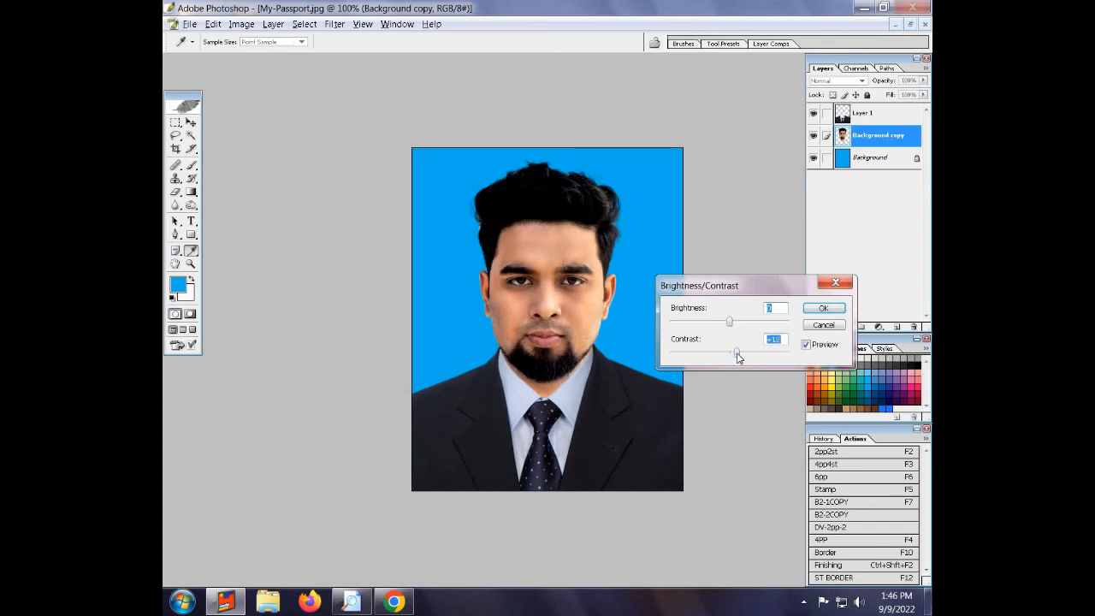
{"action": "left_click", "coordinate": [825, 309]}
{"action": "key", "text": "v"}
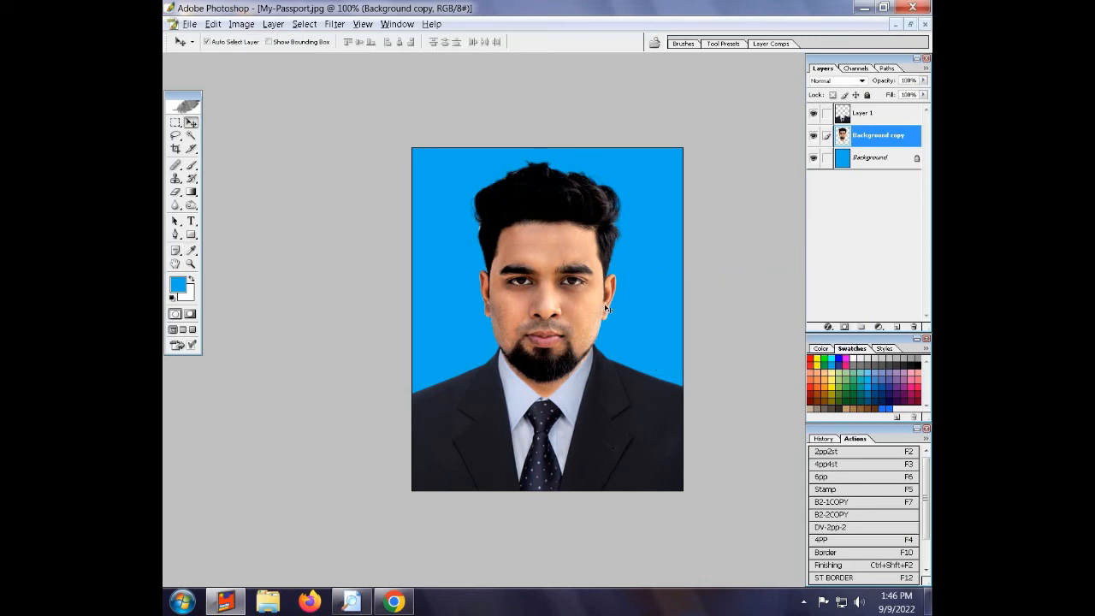
- Check the portrait close up and merge all visible layers into the background
{"action": "left_click", "coordinate": [576, 313], "text": "ctrl"}
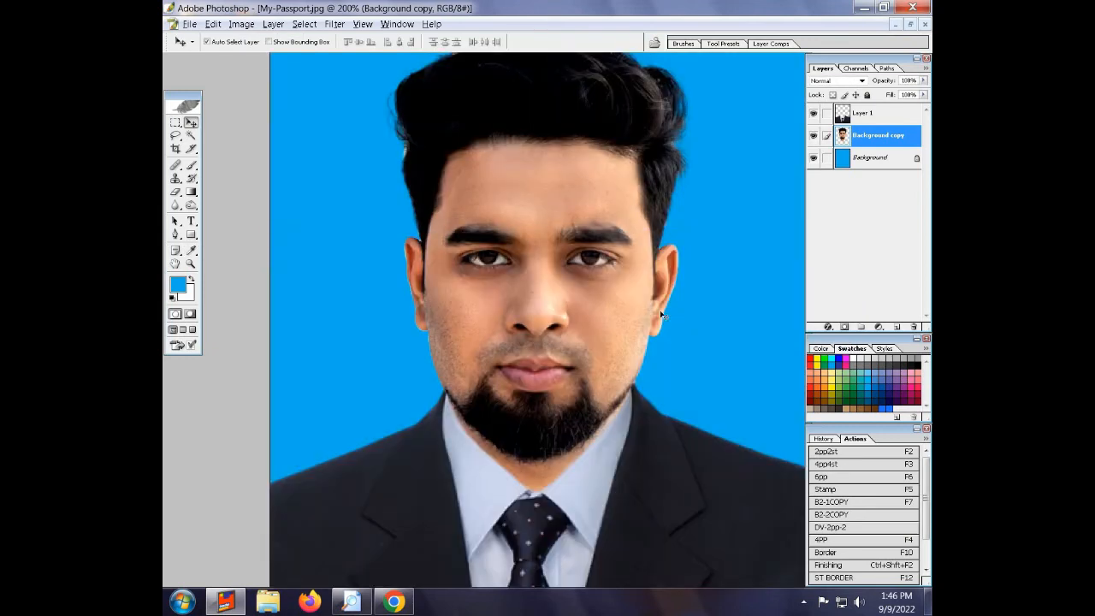
{"action": "left_click", "coordinate": [665, 316], "text": "alt"}
{"action": "left_click", "coordinate": [666, 318], "text": "alt"}
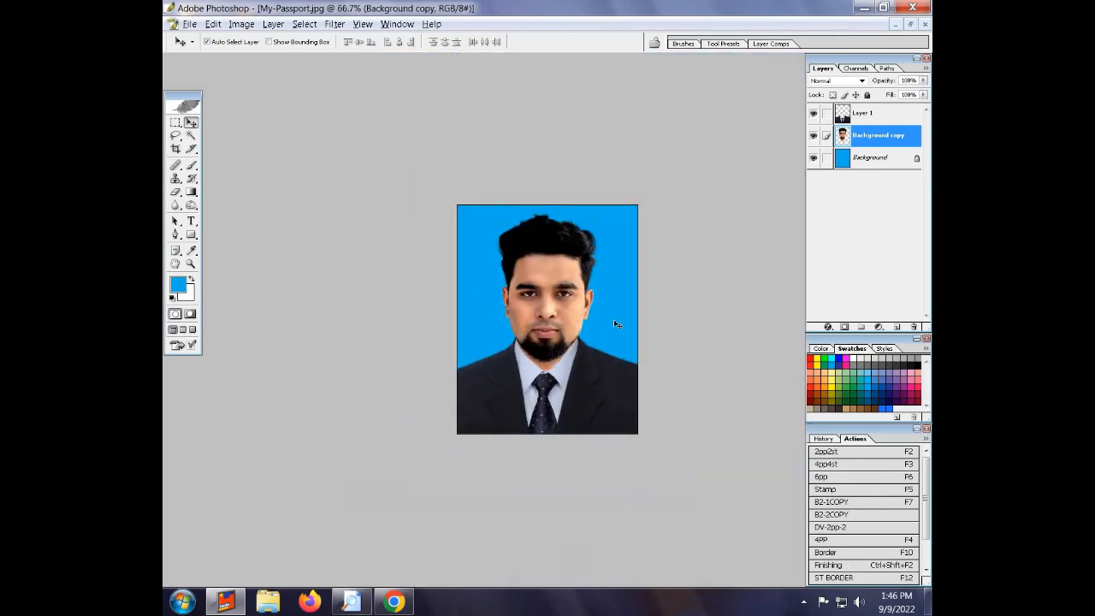
{"action": "key", "text": "ctrl+shift+e"}
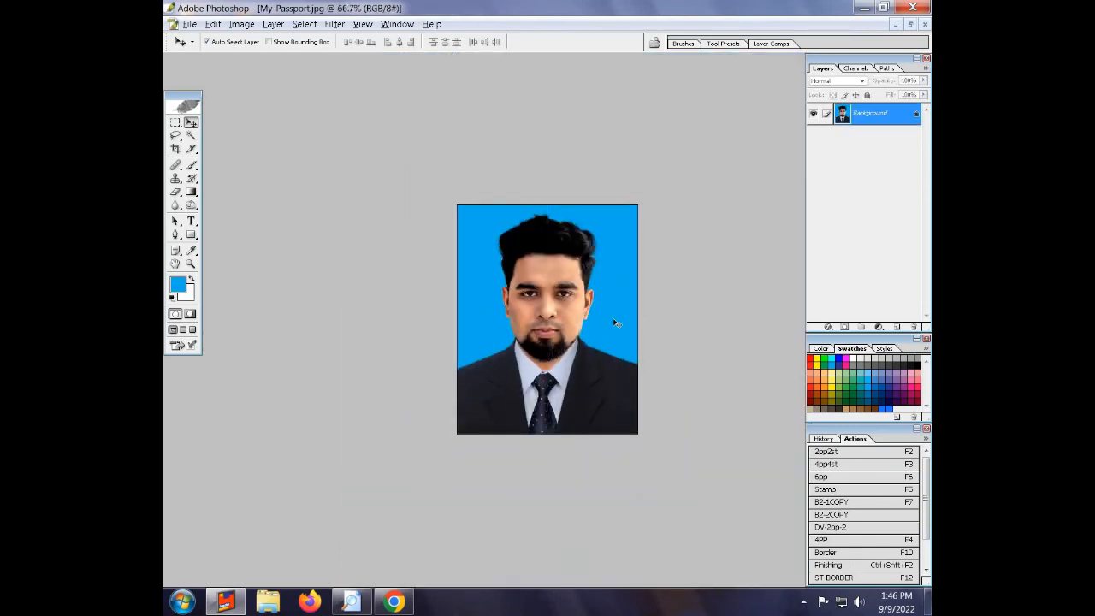
- Return from full-screen view to floating document windows and close the suit PNG image
{"action": "key", "text": "f"}
{"action": "key", "text": "f"}
{"action": "key", "text": "f"}
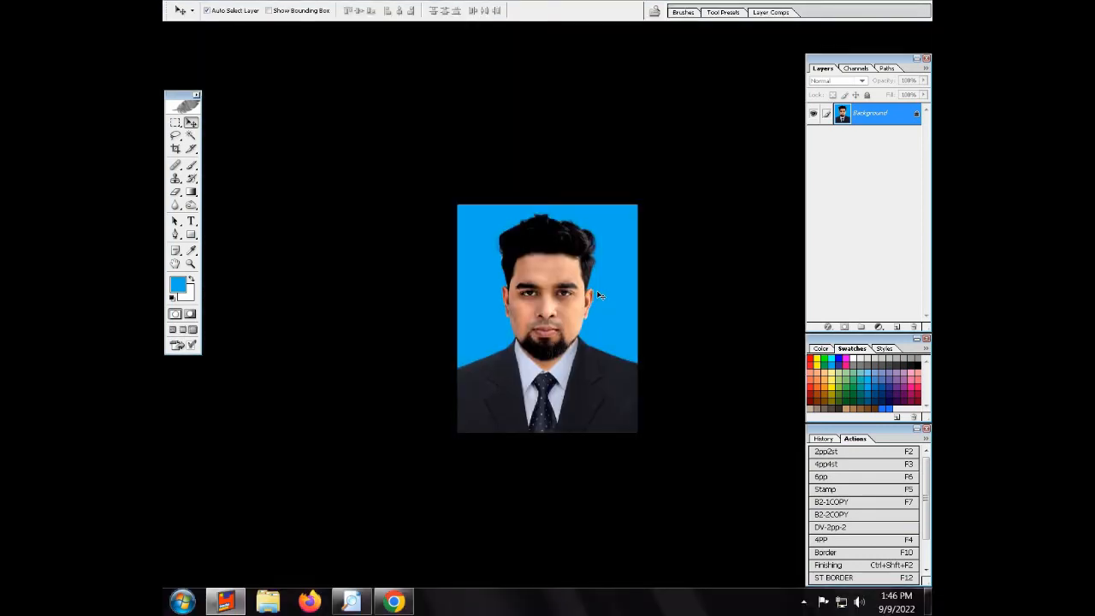
{"action": "left_click", "coordinate": [393, 276]}
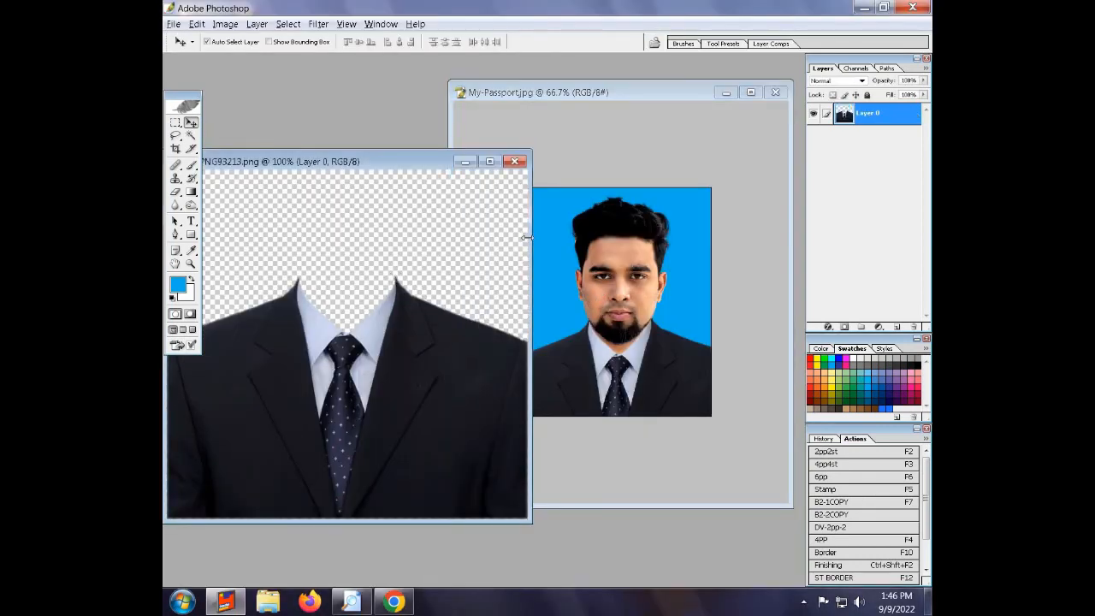
{"action": "key", "text": "ctrl+w"}
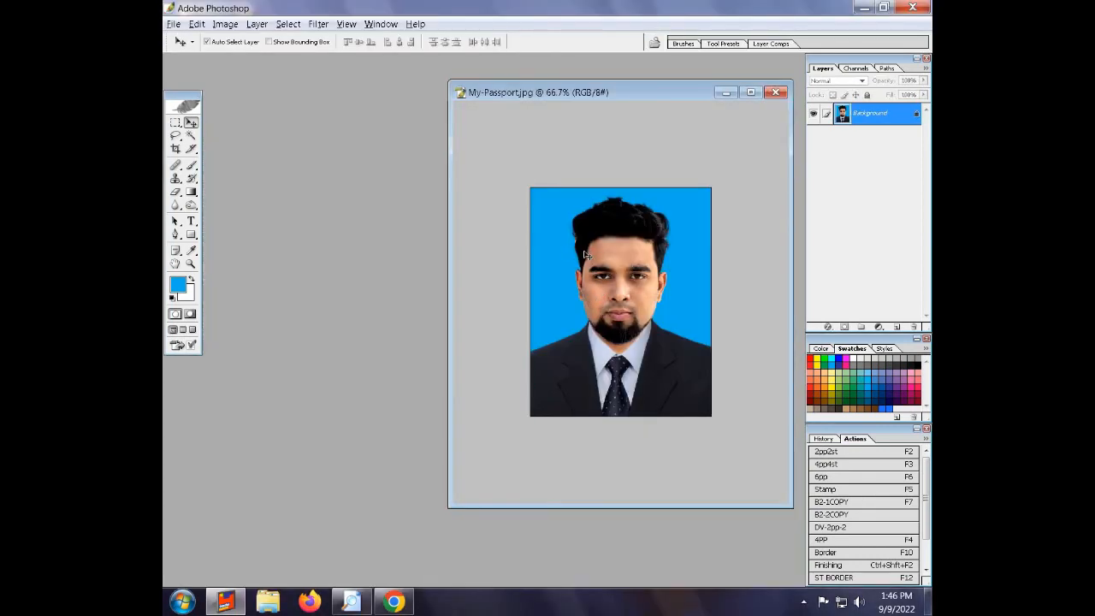
- Save the edited passport photo to the desktop as a new JPEG named My-Passport1
{"action": "key", "text": "ctrl+shift+s"}
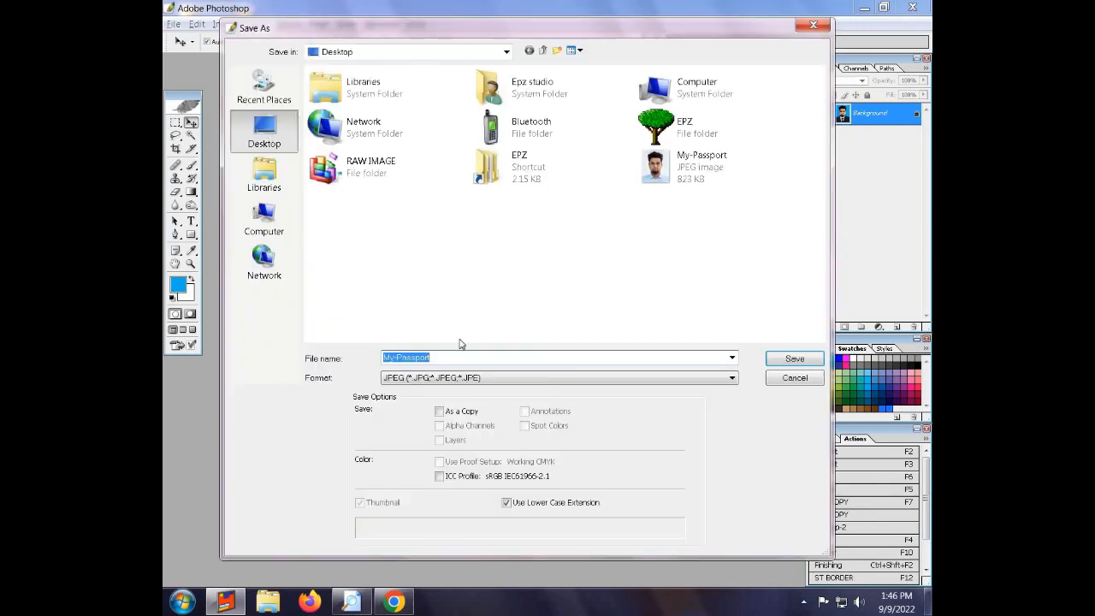
{"action": "left_click", "coordinate": [450, 356]}
{"action": "type", "text": "1"}
{"action": "key", "text": "Return"}
{"action": "key", "text": "Return"}
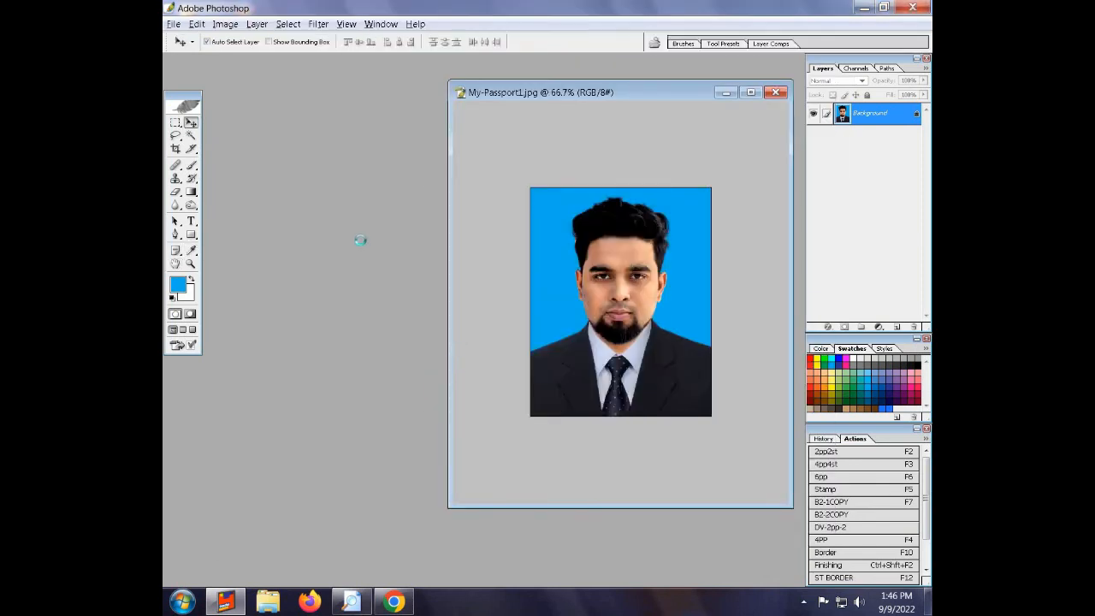
- Open the original My-Passport JPEG from the desktop and place its window beside the edited photo
{"action": "key", "text": "ctrl+o"}
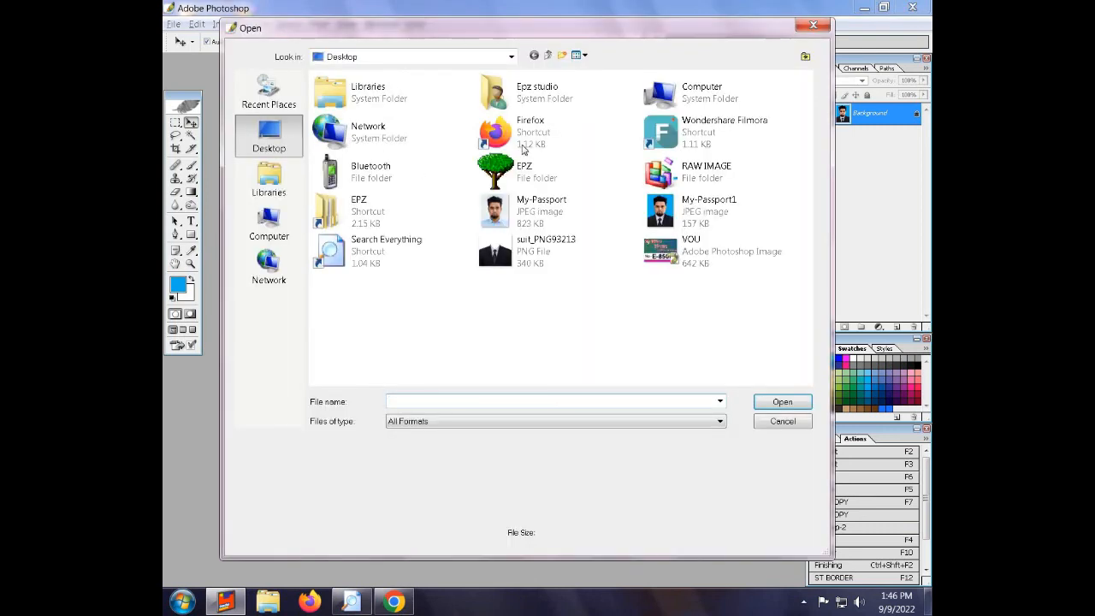
{"action": "double_click", "coordinate": [545, 218]}
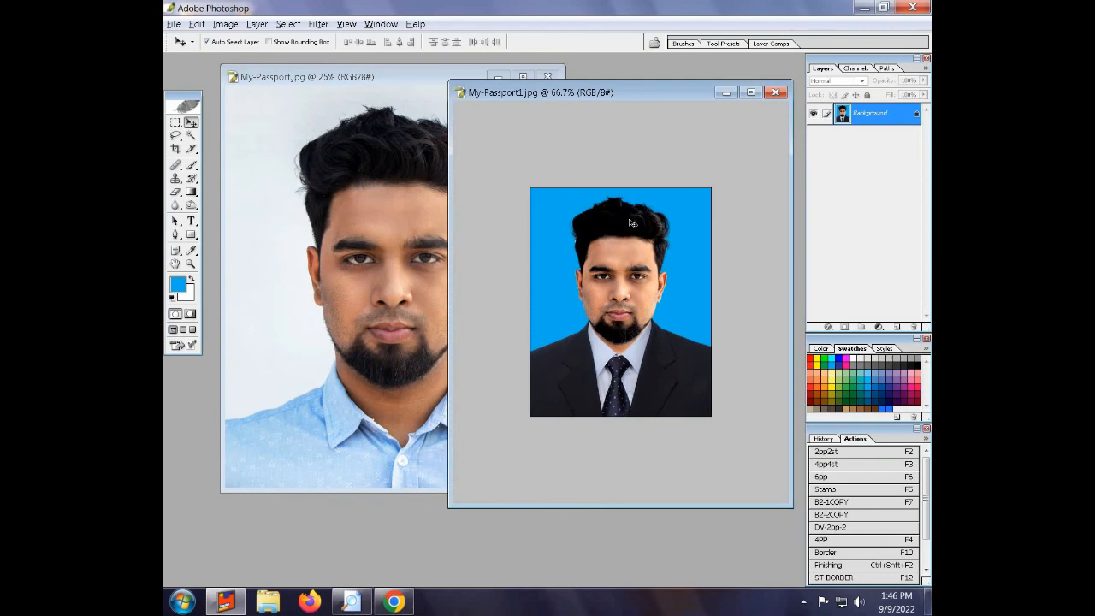
{"action": "left_click", "coordinate": [427, 239]}
{"action": "left_click_drag", "start_coordinate": [466, 78], "coordinate": [405, 102]}
{"action": "left_click", "coordinate": [555, 235]}
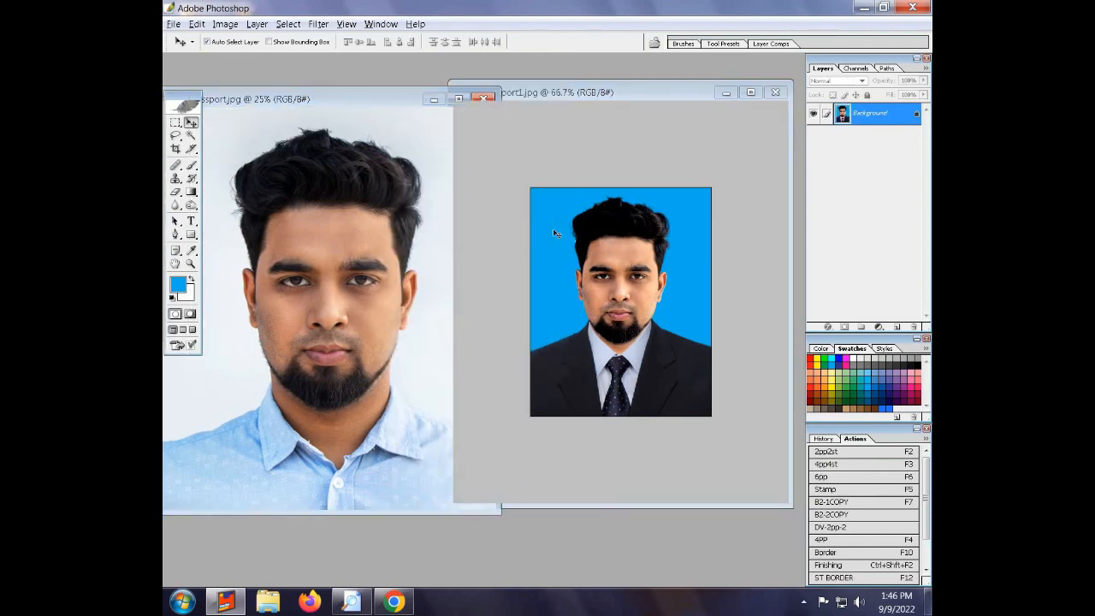
- Compare the edited passport photo at 100% with the original photo fitted to its window
{"action": "key", "text": "ctrl+plus"}
{"action": "left_click", "coordinate": [398, 259]}
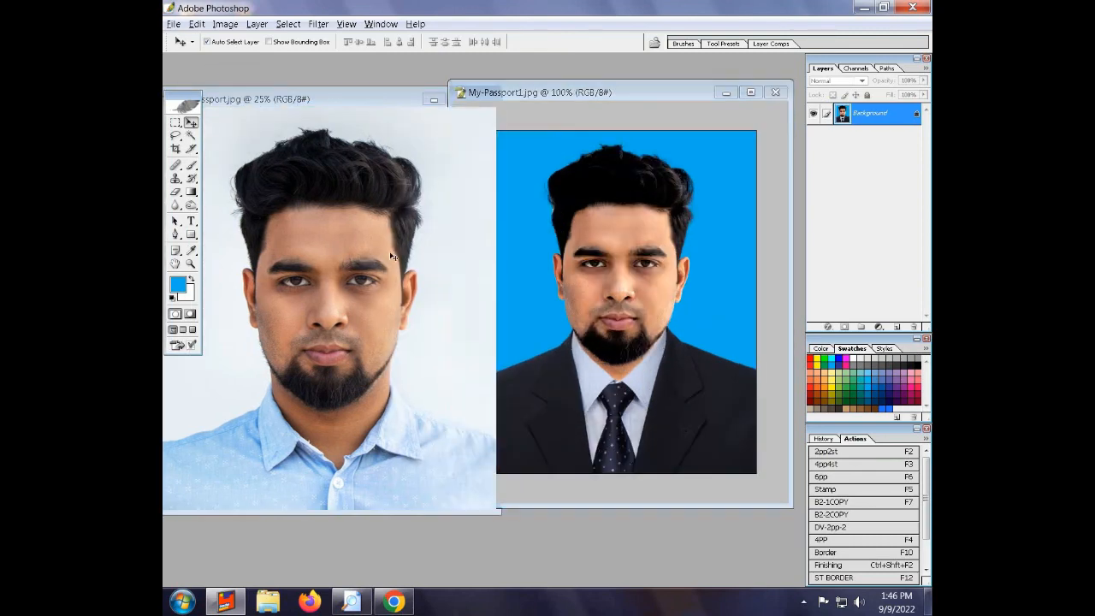
{"action": "key", "text": "ctrl+0"}
{"action": "left_click", "coordinate": [601, 266]}
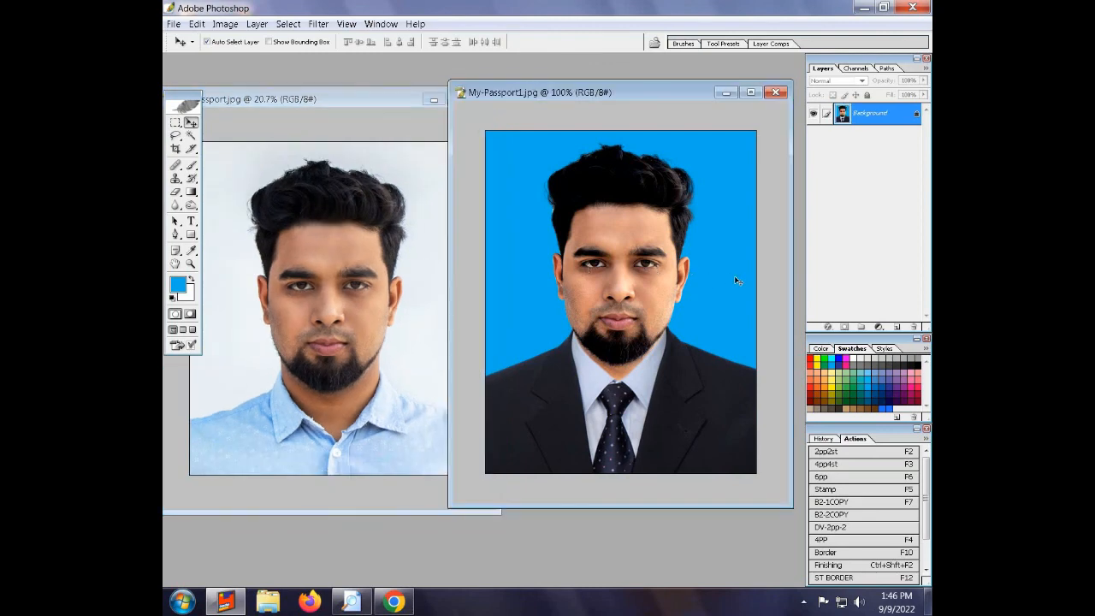
{"action": "scroll", "coordinate": [729, 284], "scroll_direction": "down", "scroll_amount": 3}
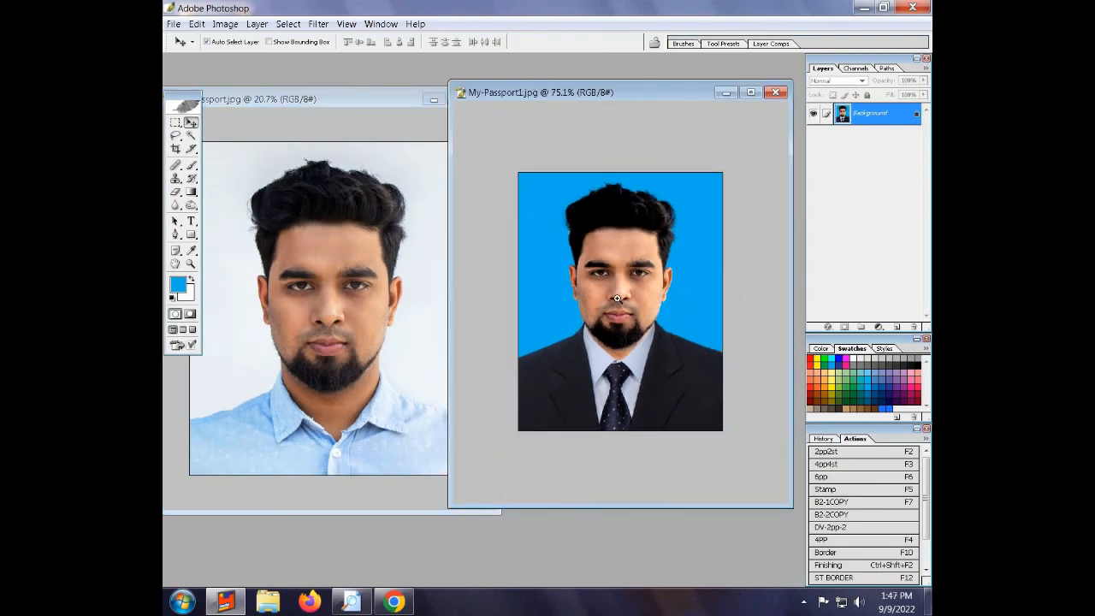
{"action": "key", "text": "ctrl+plus"}
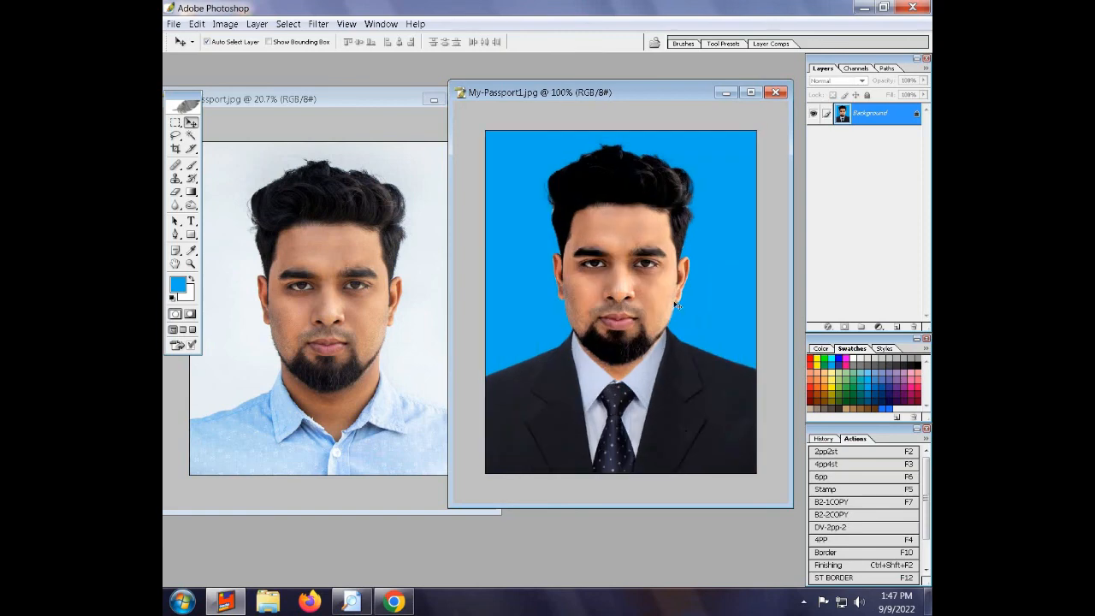
{"action": "left_click", "coordinate": [804, 602]}
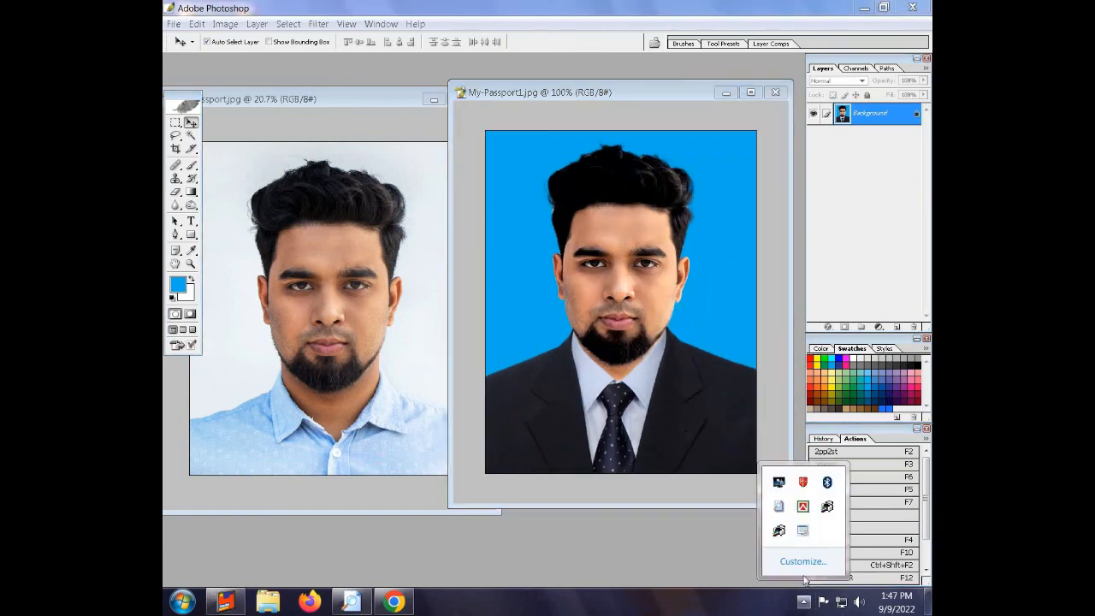
{"action": "left_click", "coordinate": [803, 532]}
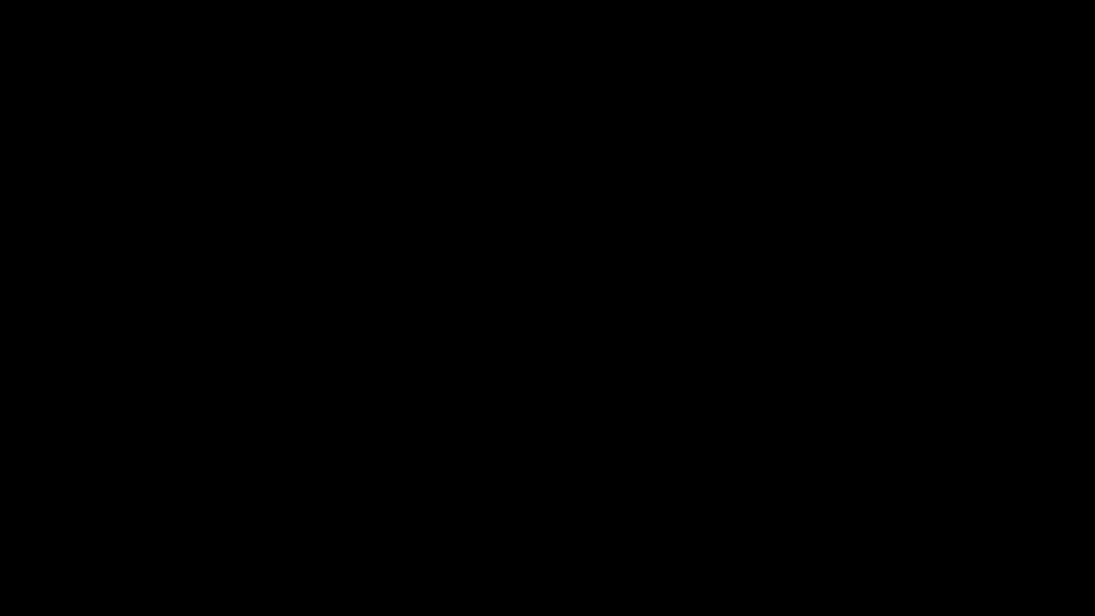